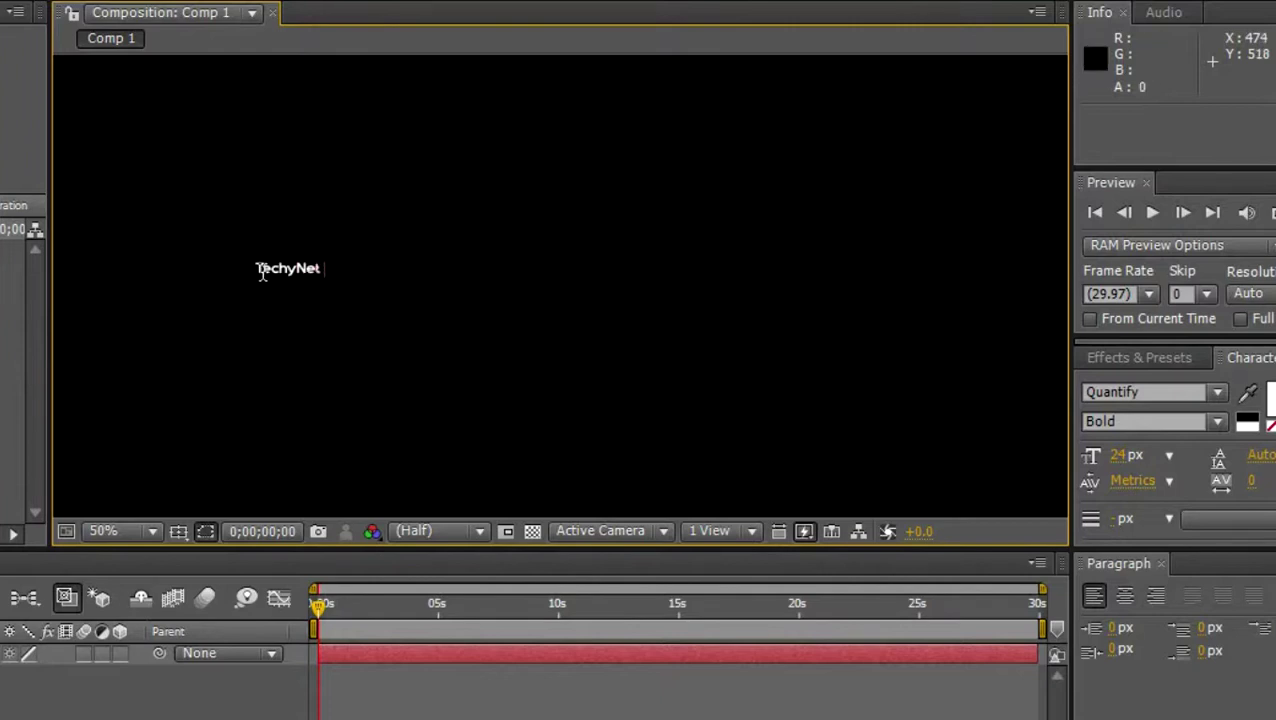
Complete the title text as "TechyNet Corporation" and set its font size to 72 px
text(Corpo)
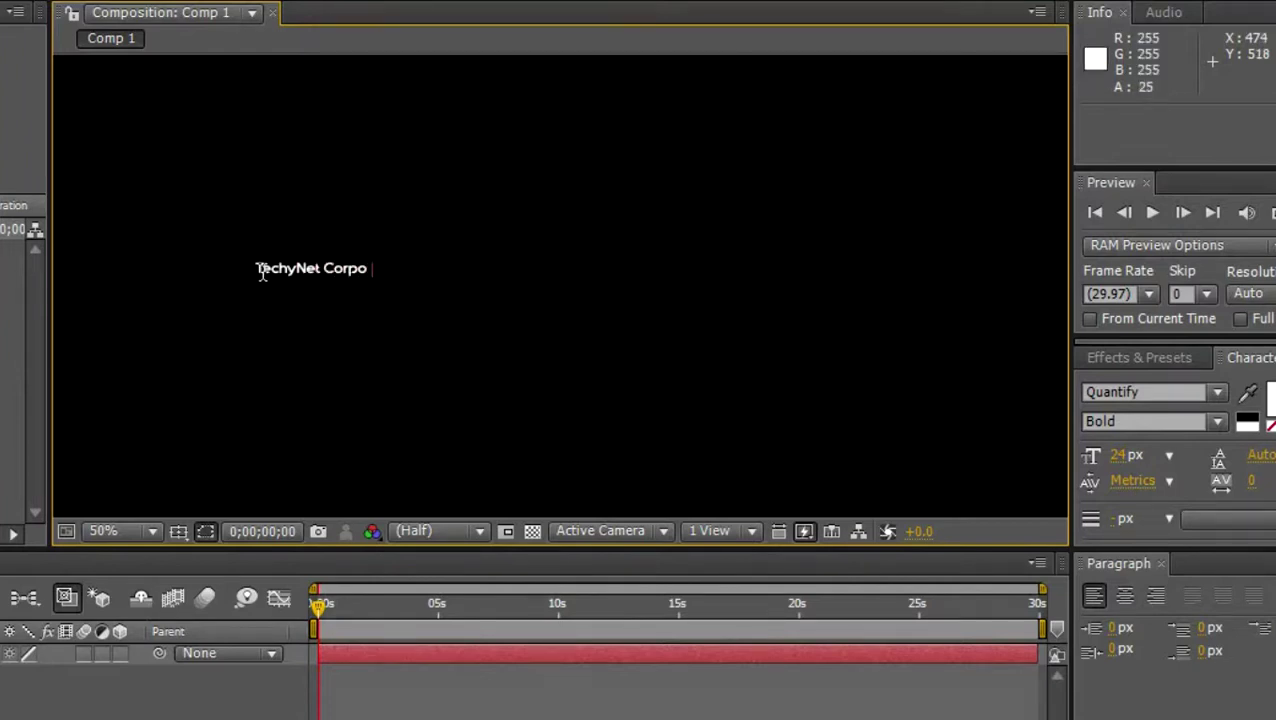
text(ration)
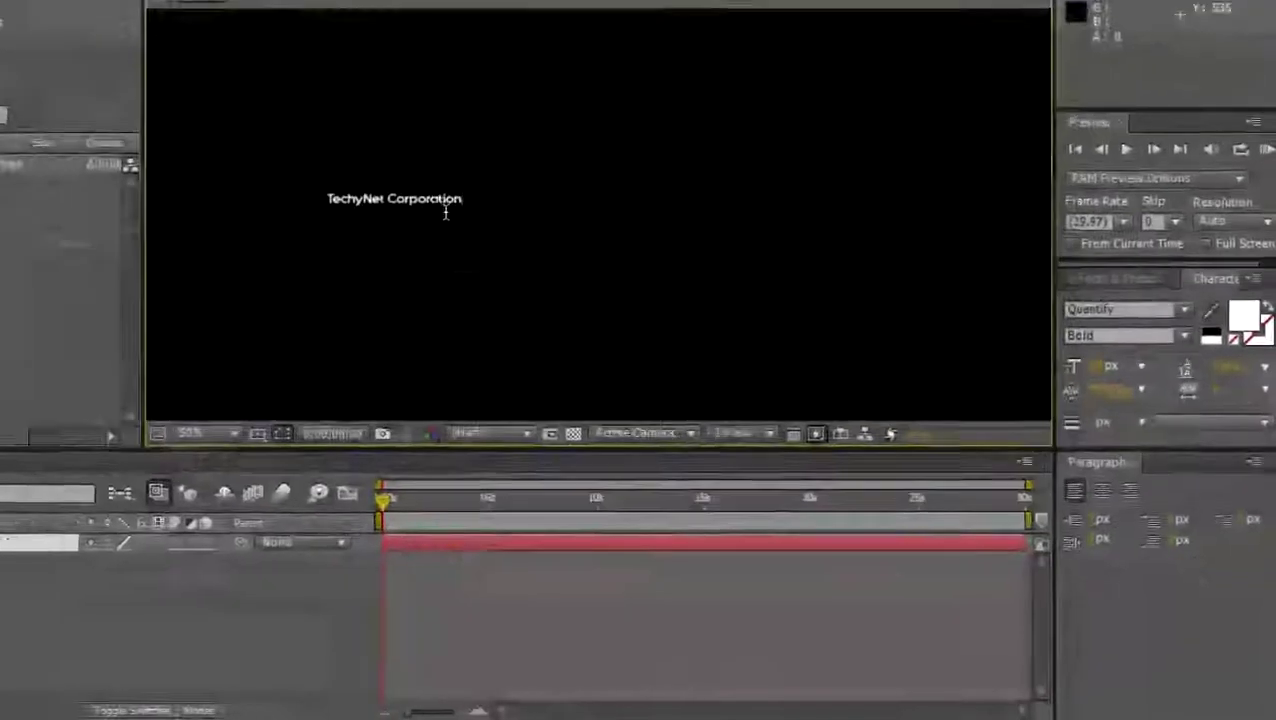
triple_click(390, 280)
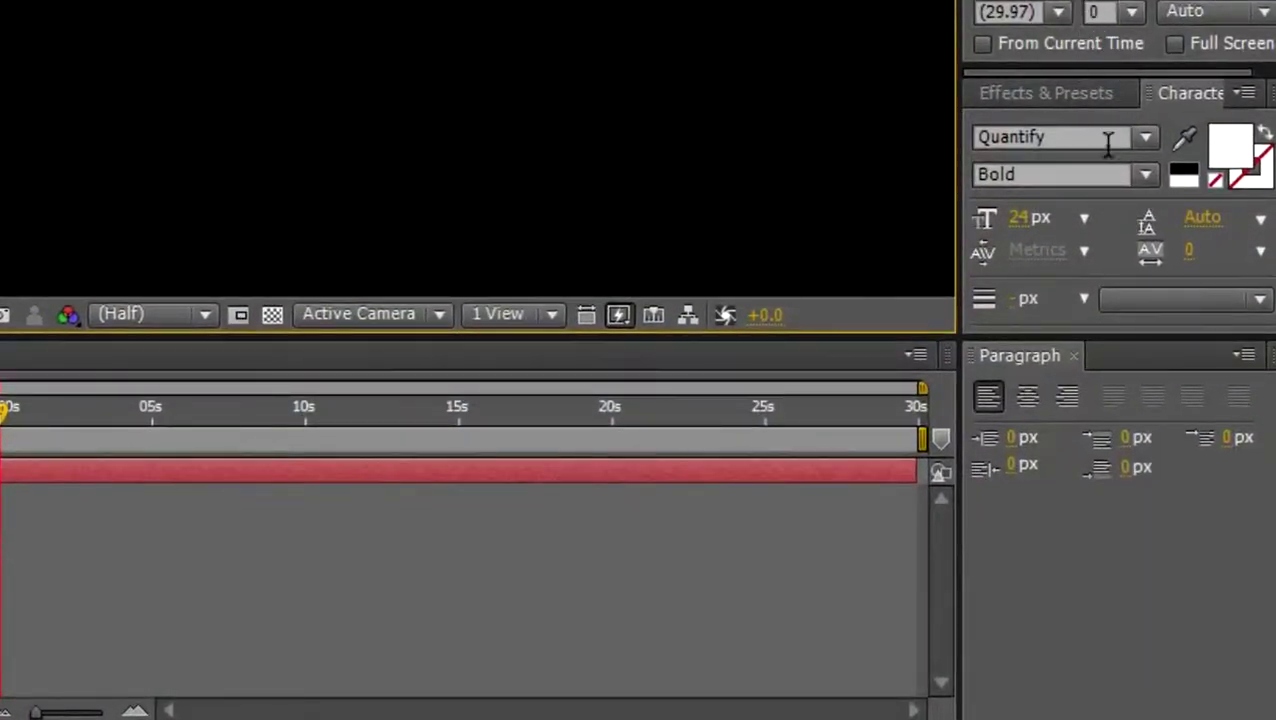
click(1082, 220)
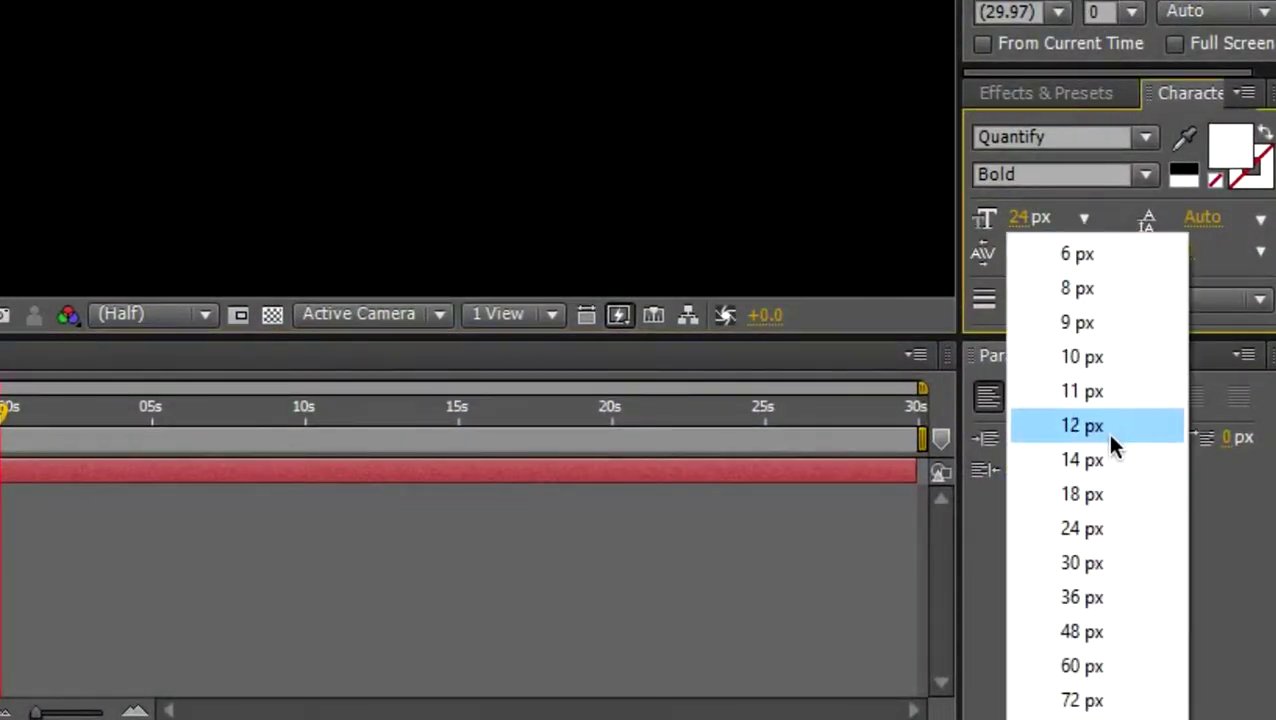
click(1122, 699)
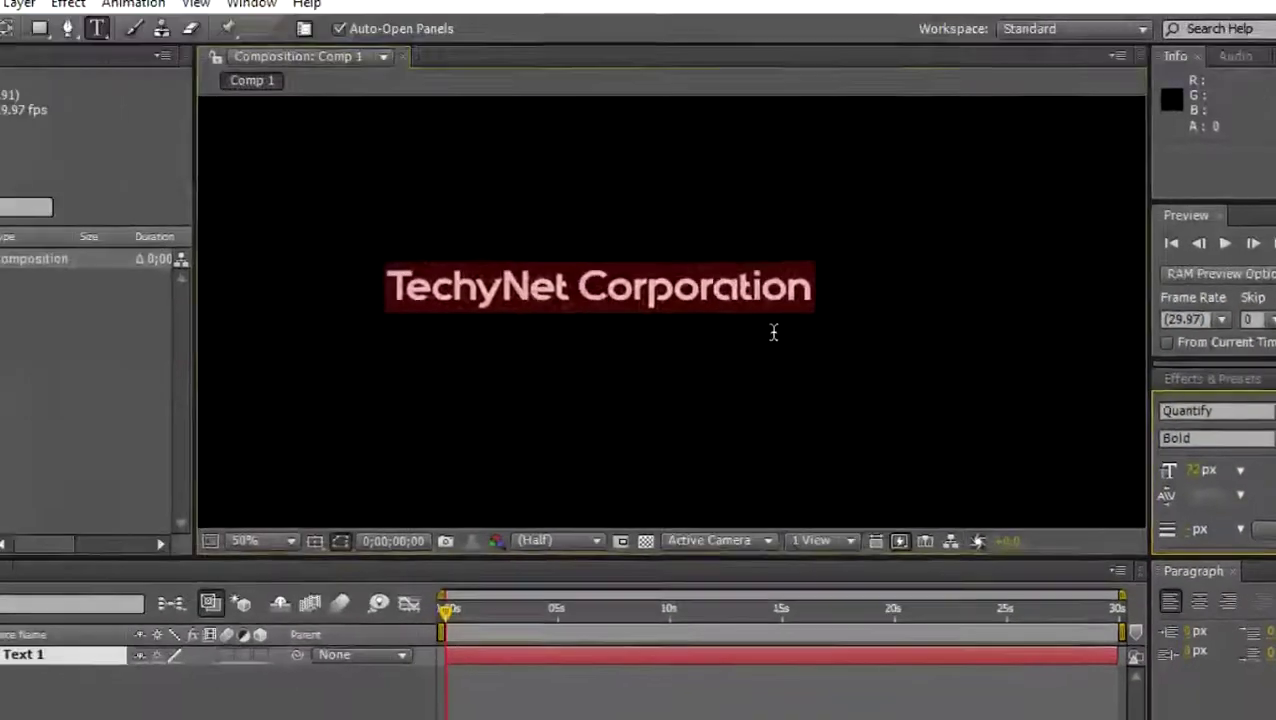
Change the fill color of the whole TechyNet Corporation text to red
click(533, 261)
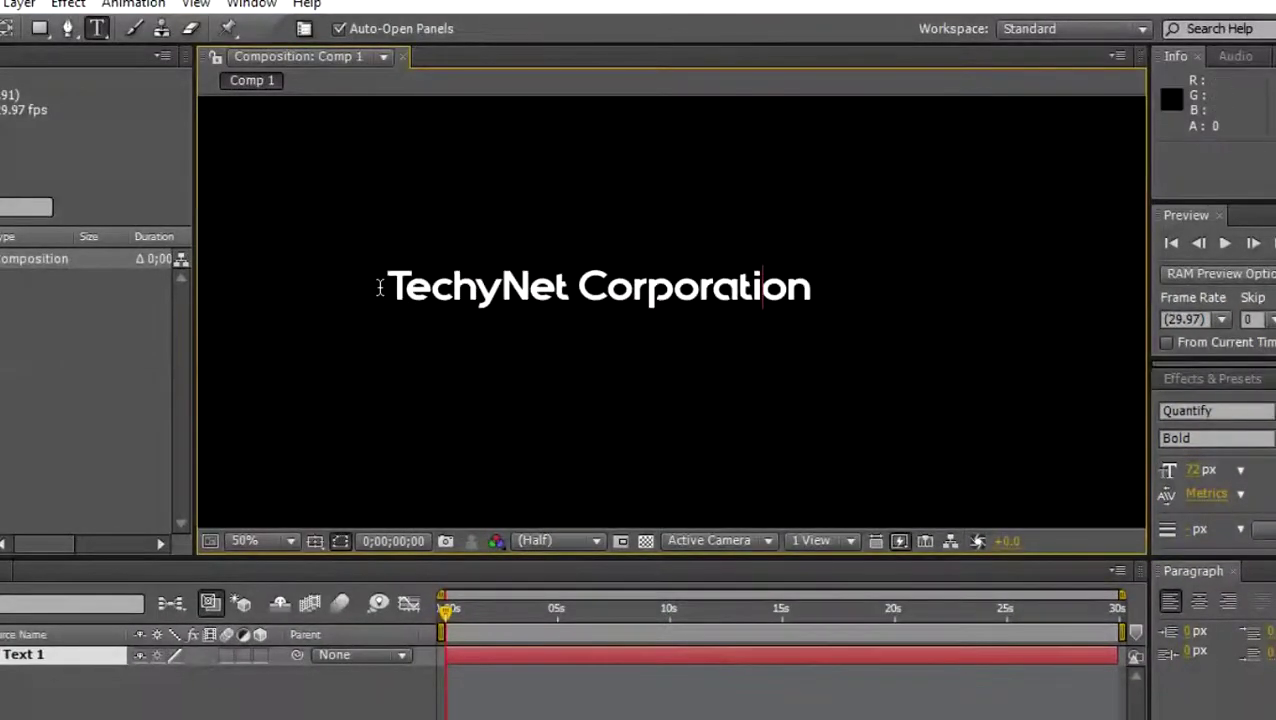
click(46, 203)
drag(379, 287, 802, 295)
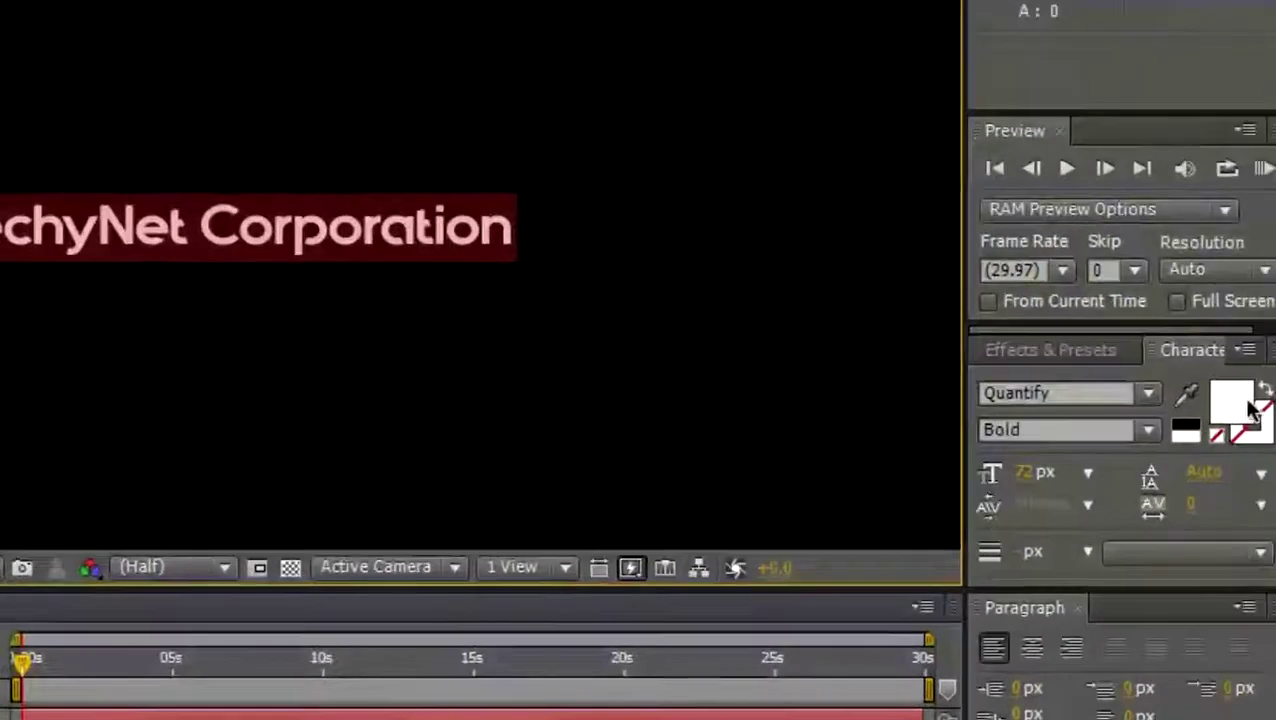
click(1240, 403)
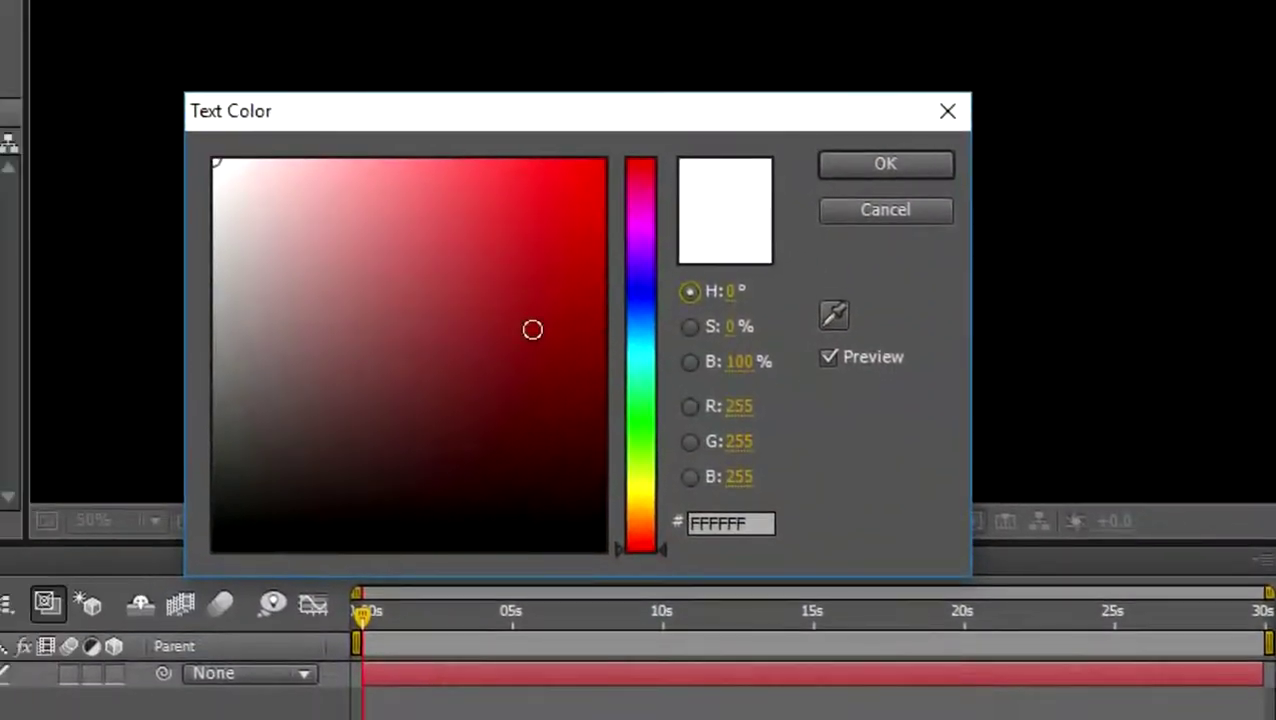
drag(385, 308, 655, 116)
click(854, 164)
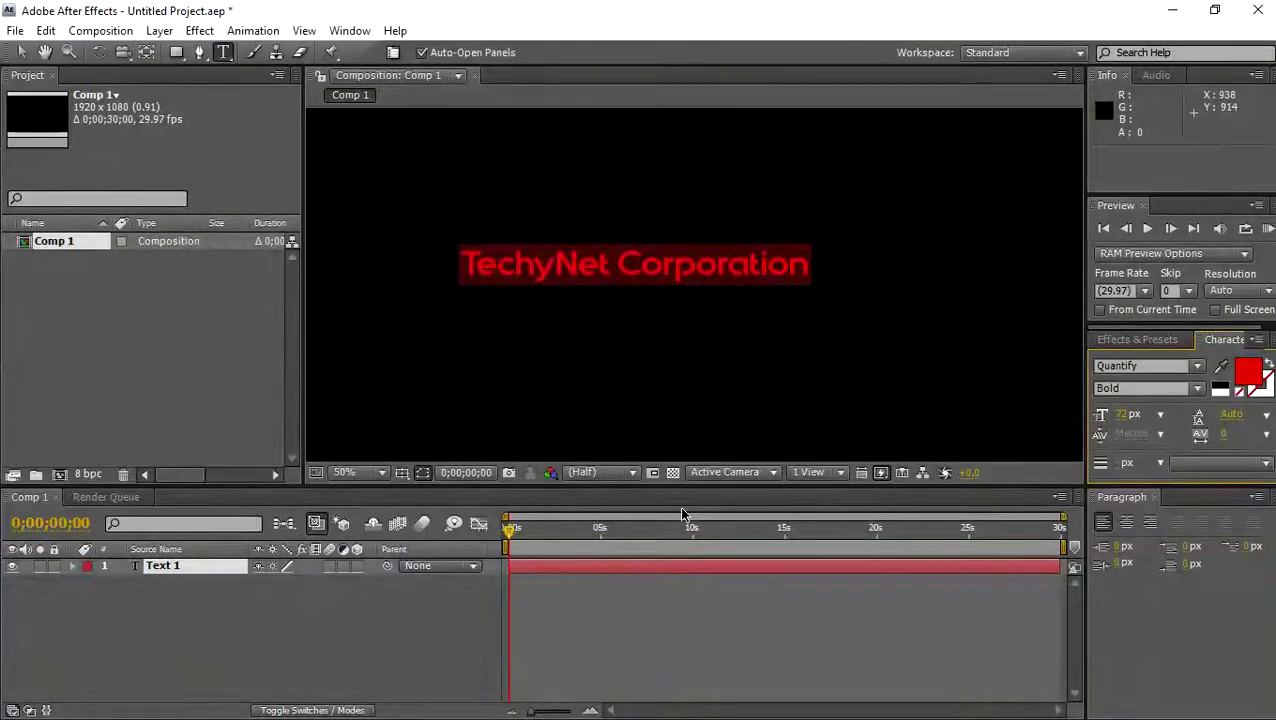
click(695, 620)
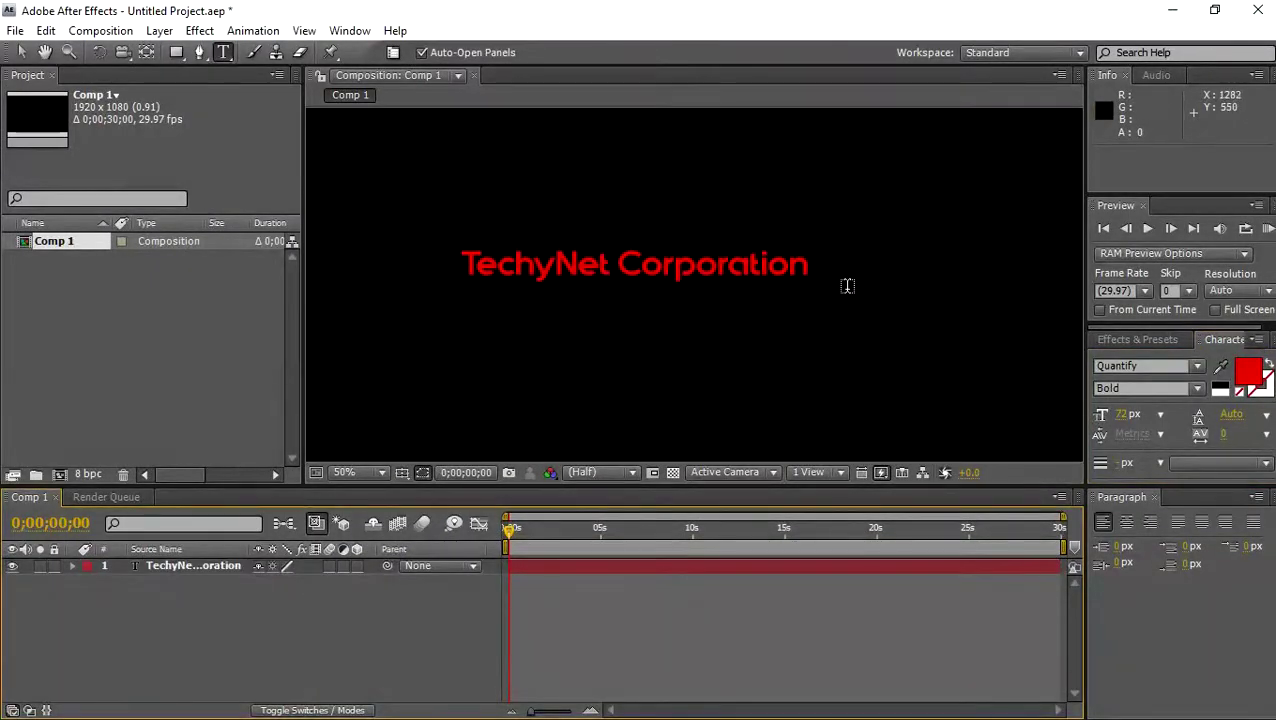
Create a comp-sized solid layer, 1920 x 1080 px, in white (FFFFFF)
click(159, 30)
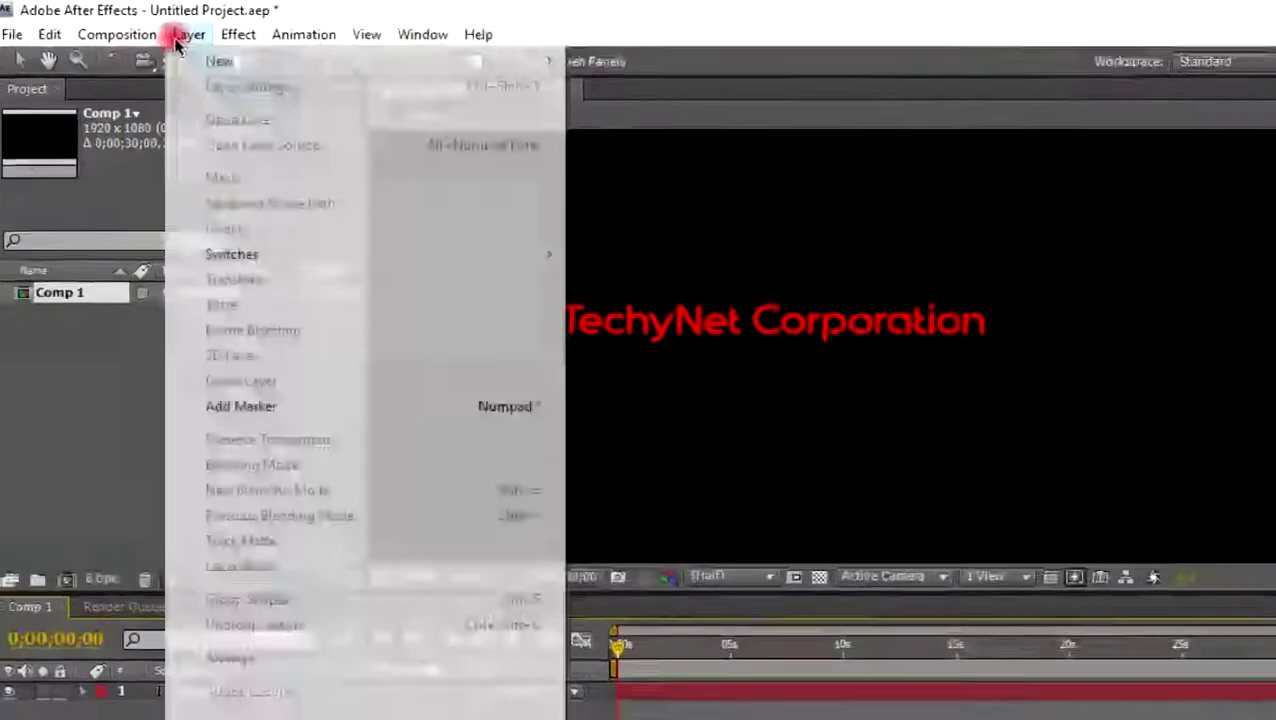
mouse_move(346, 54)
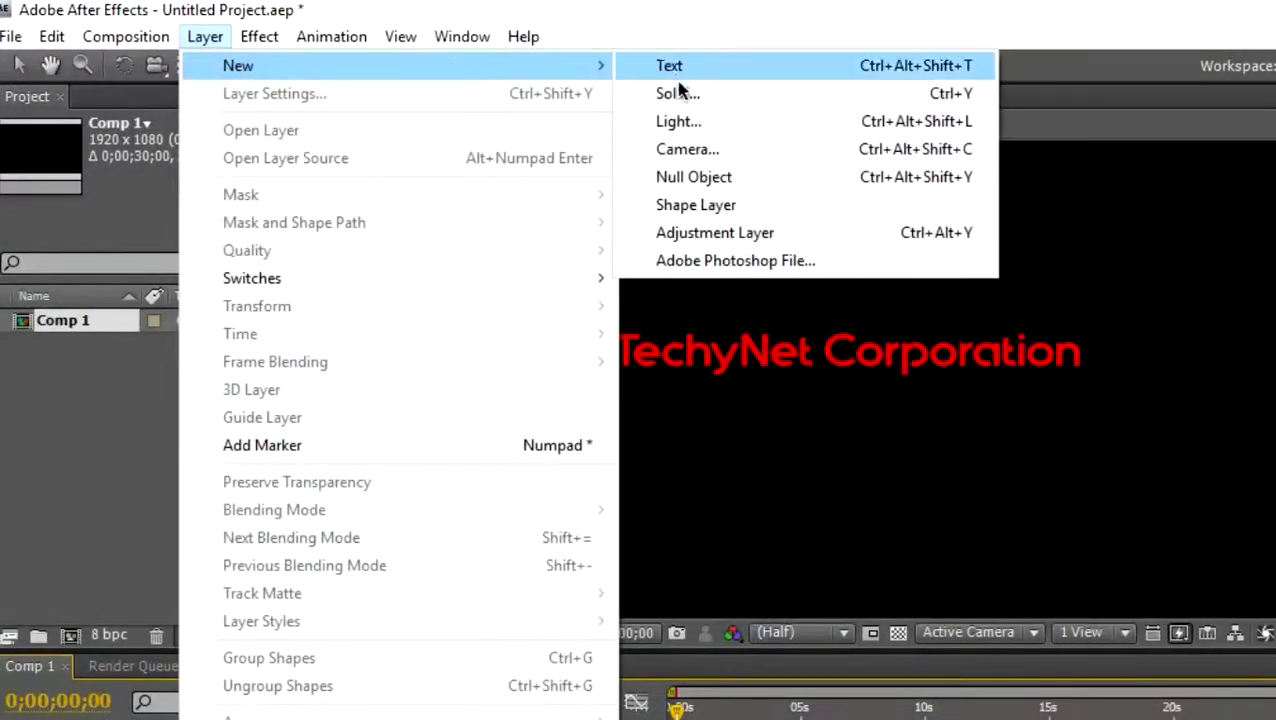
click(679, 92)
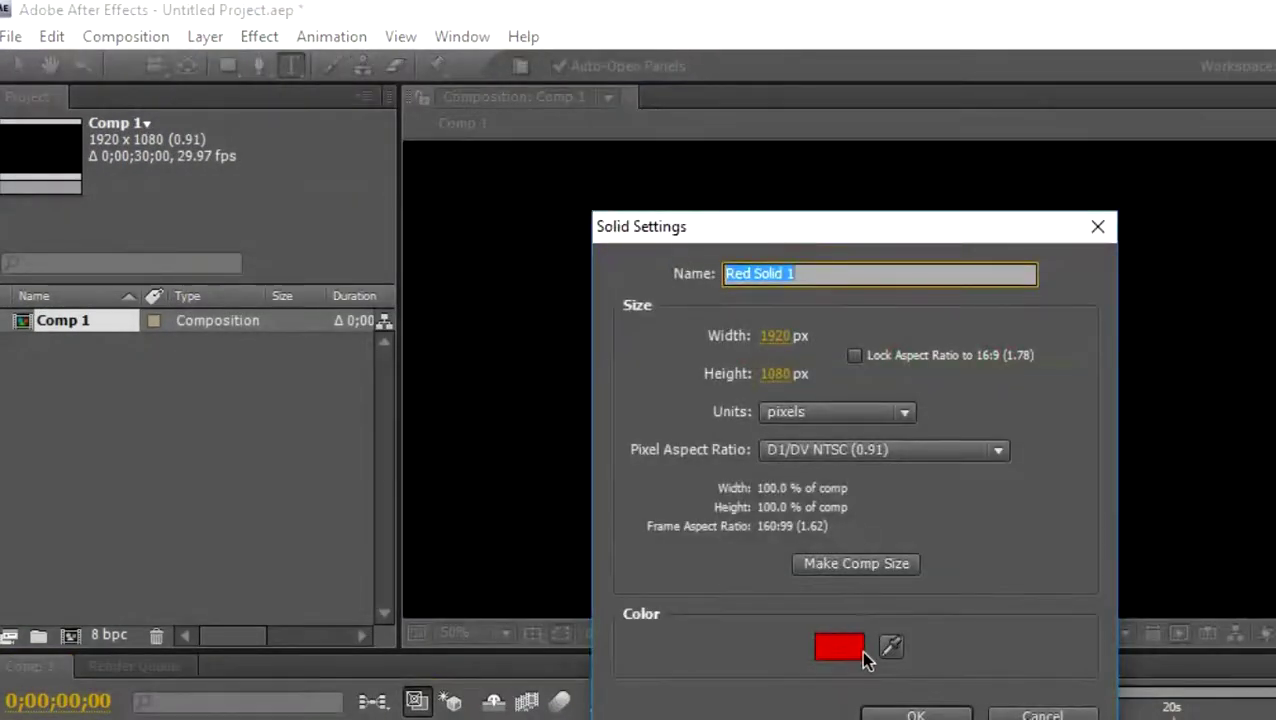
click(858, 650)
drag(832, 655, 267, 56)
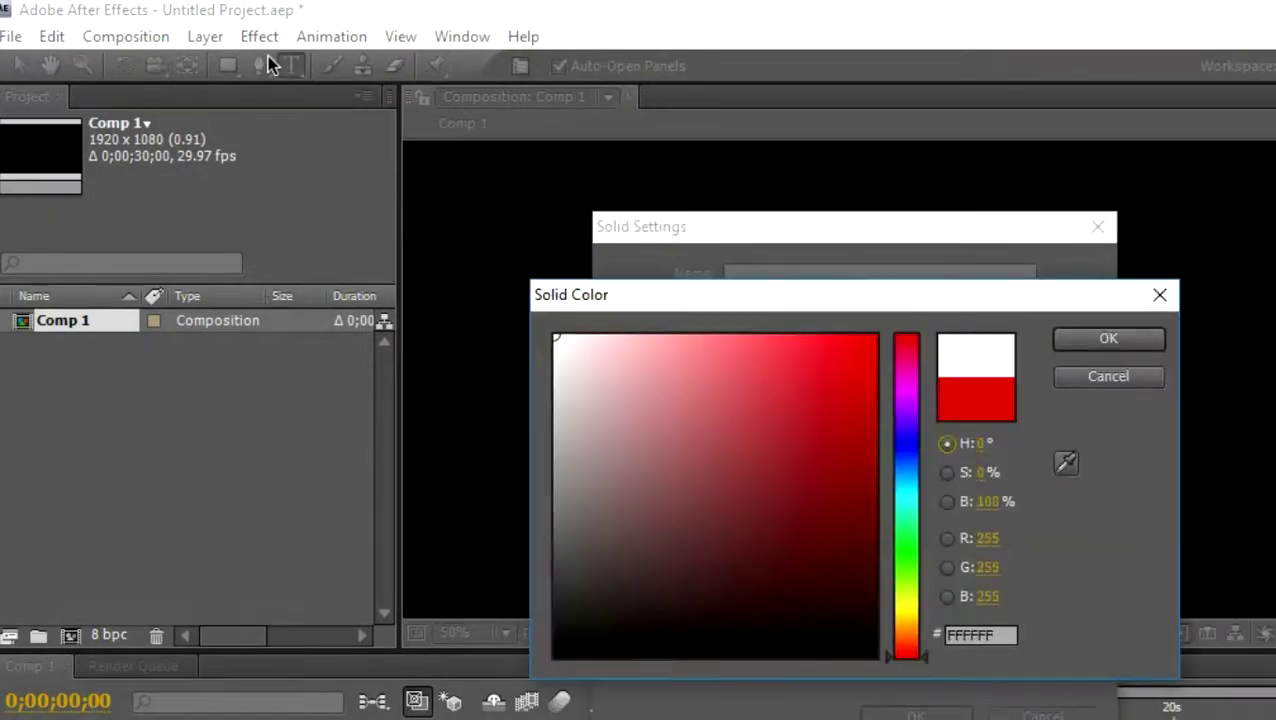
click(1093, 341)
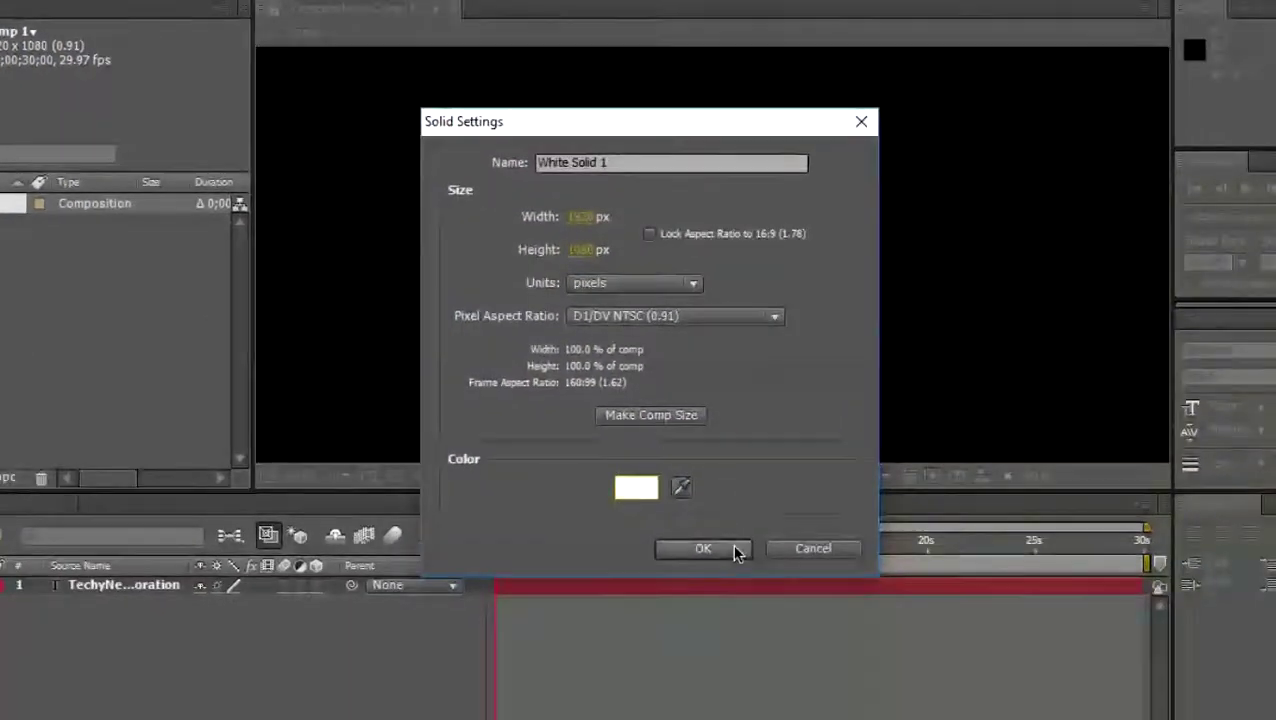
click(735, 550)
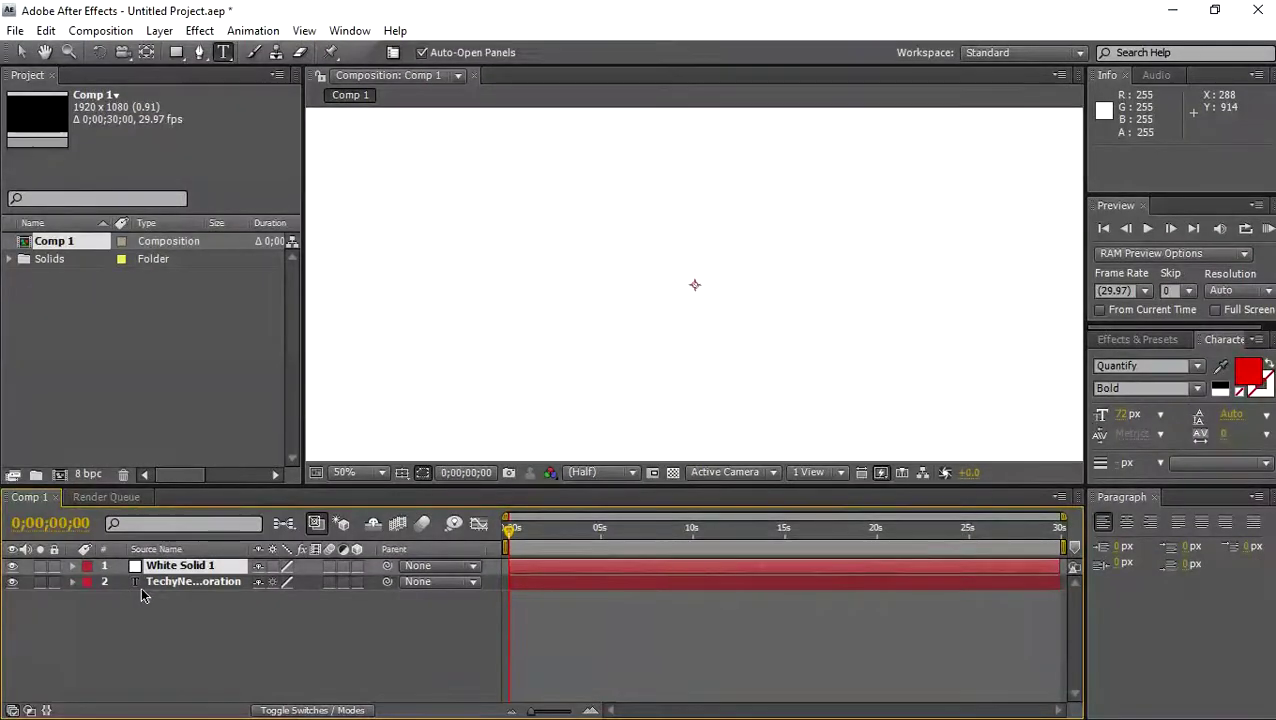
Move the TechyNet Corporation text layer above the white solid in the layer stack
drag(157, 582, 161, 582)
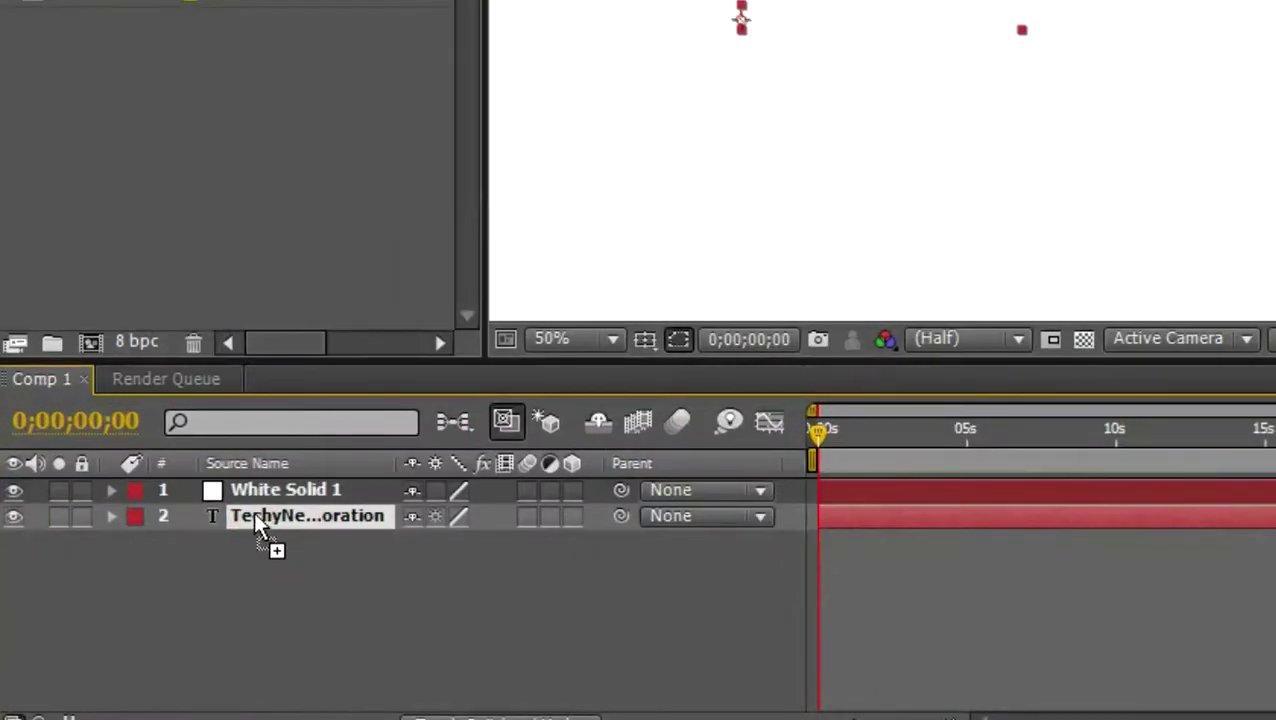
drag(258, 530, 266, 482)
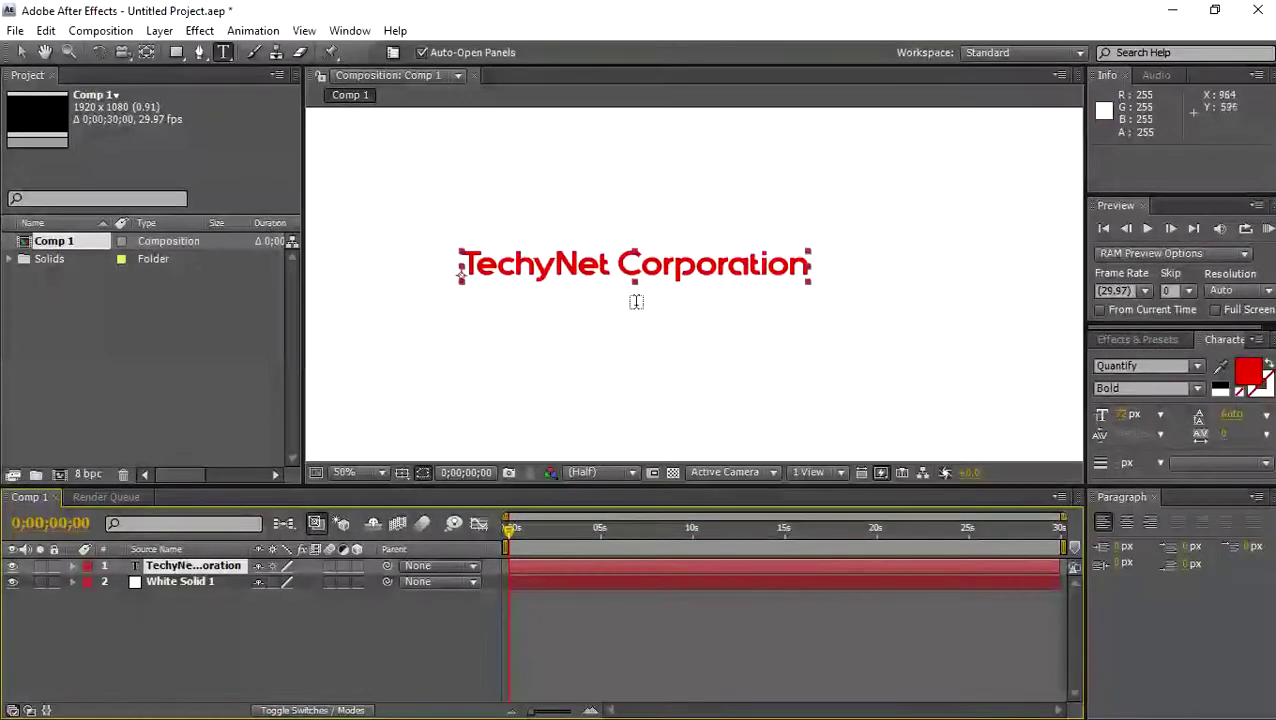
click(768, 615)
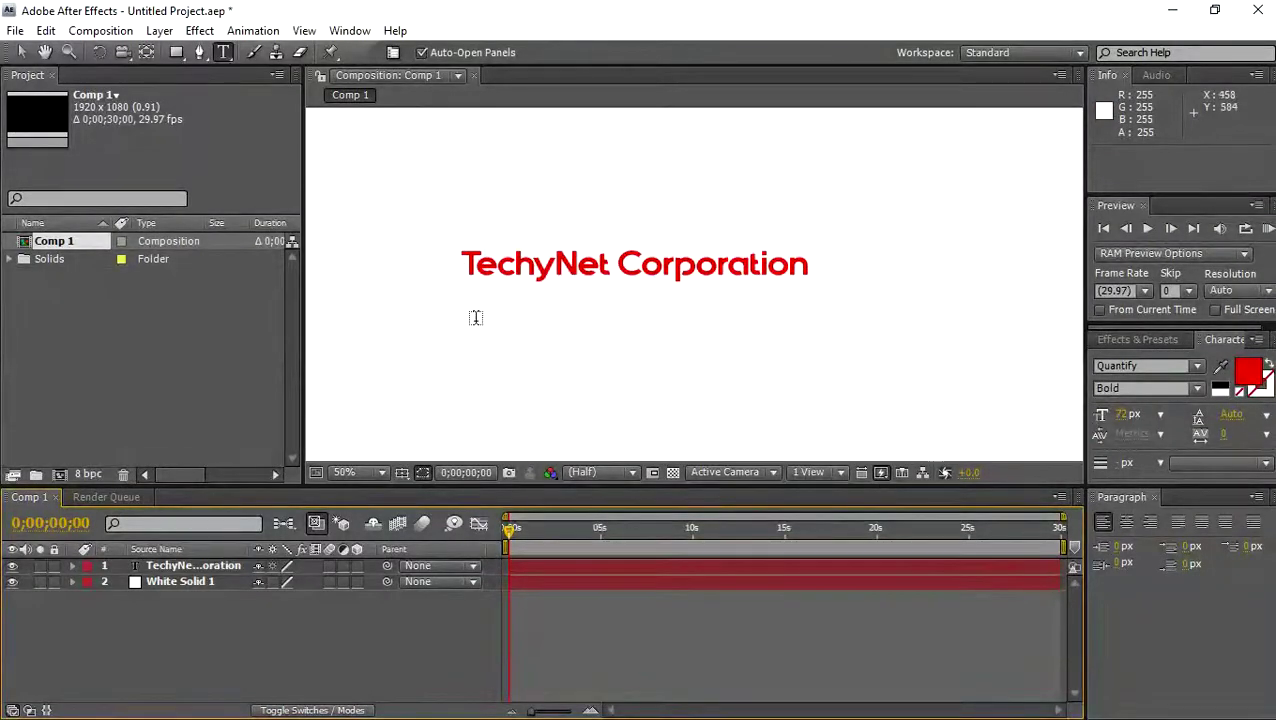
drag(461, 258, 823, 276)
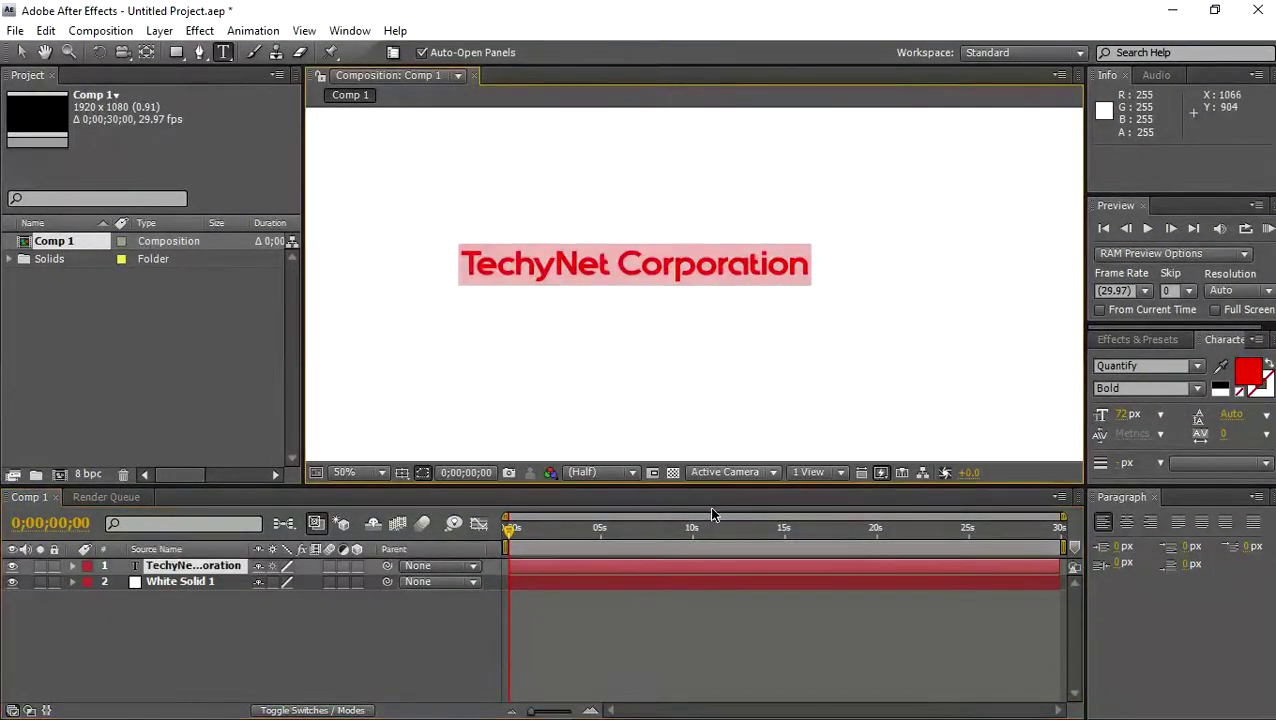
click(684, 631)
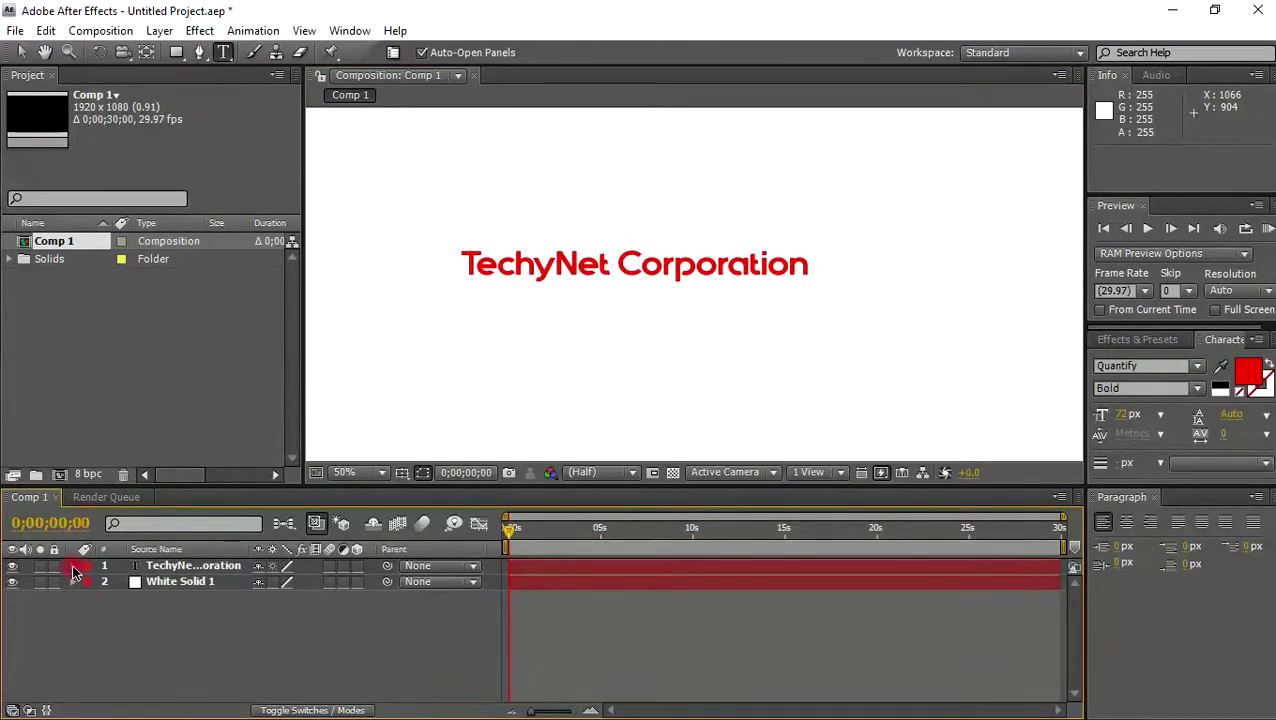
Look through the text layer's Transform properties and reveal only its Position property
click(72, 563)
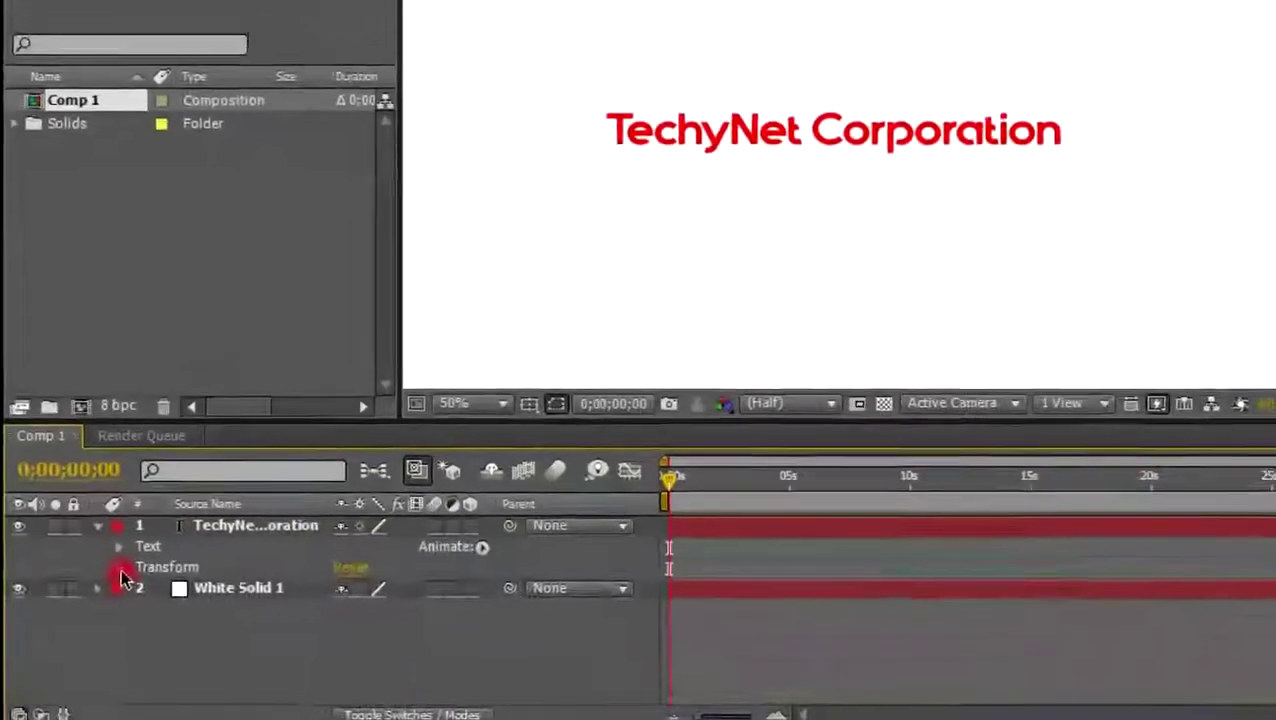
click(90, 596)
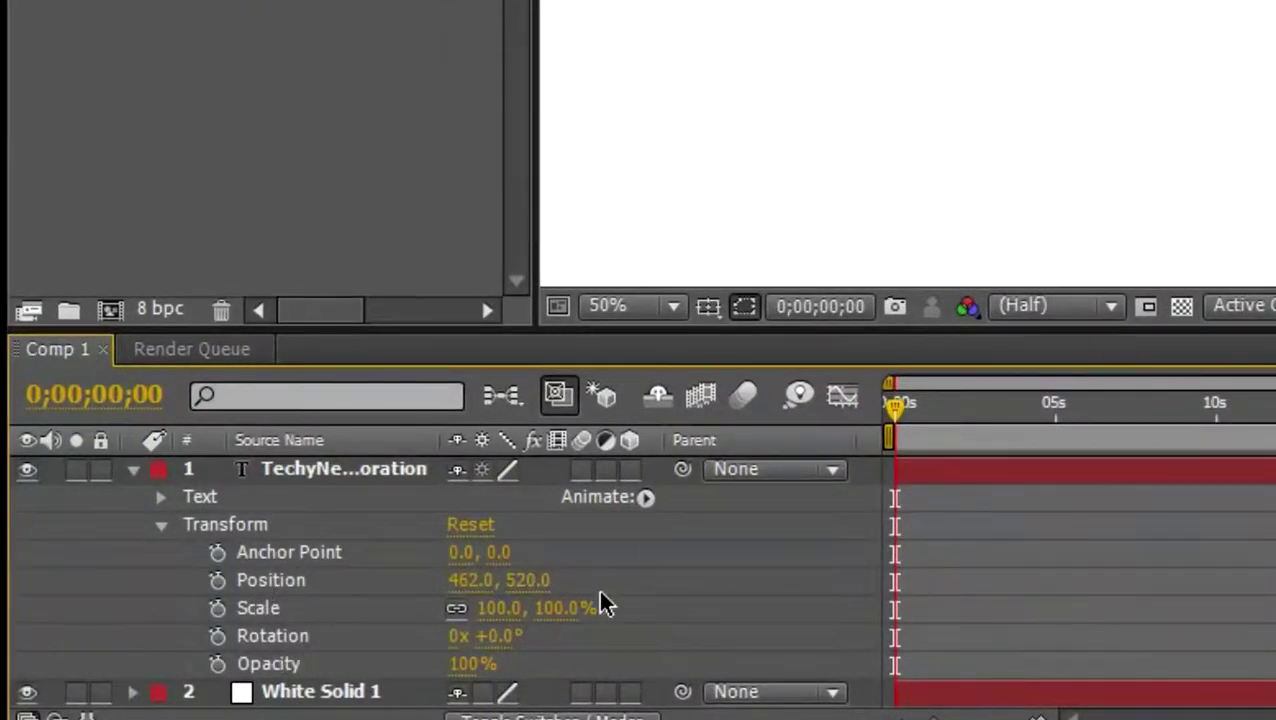
click(131, 474)
click(307, 472)
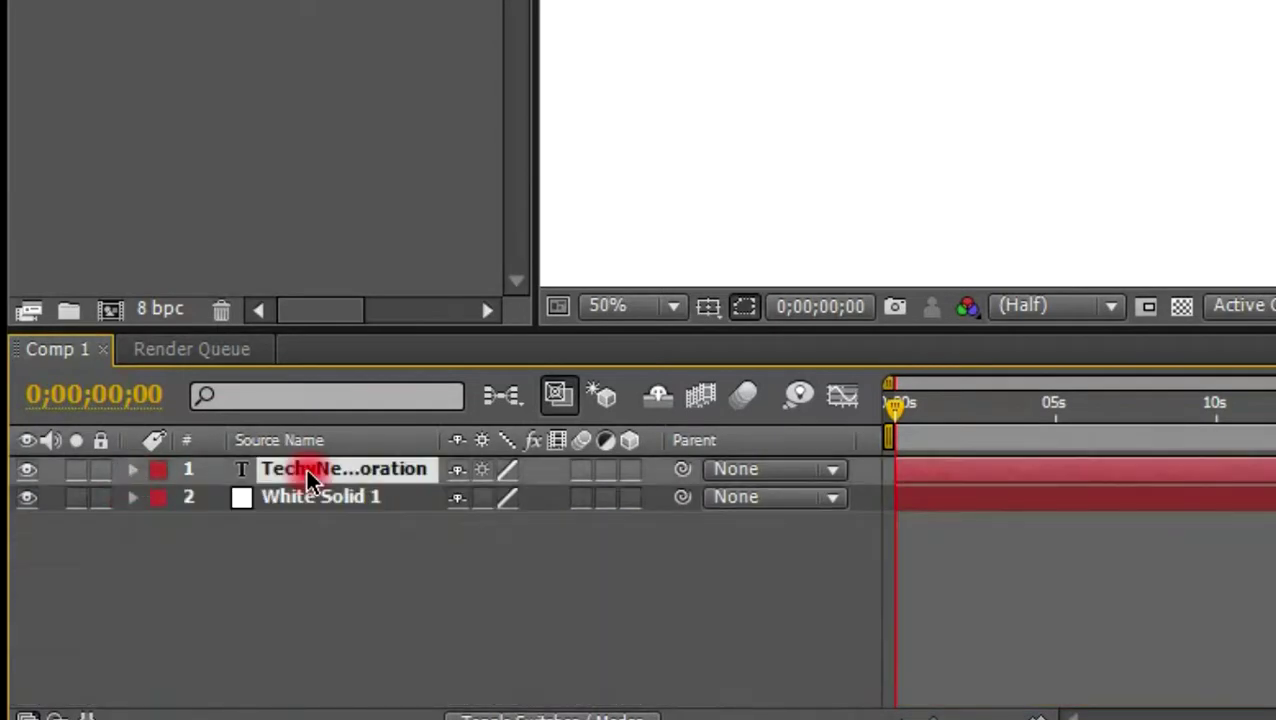
key(p)
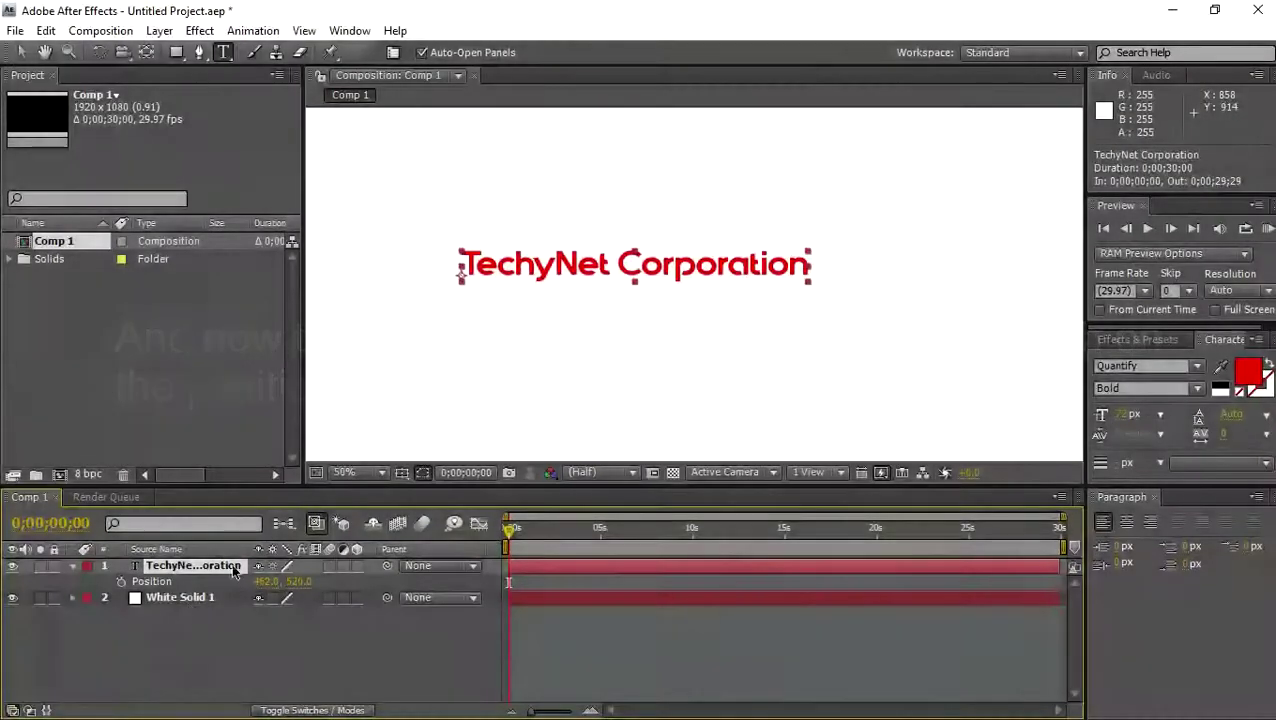
Move the text horizontally past the composition's left edge to position -818, 520 and start a Position keyframe at 0;00;00;00
click(22, 53)
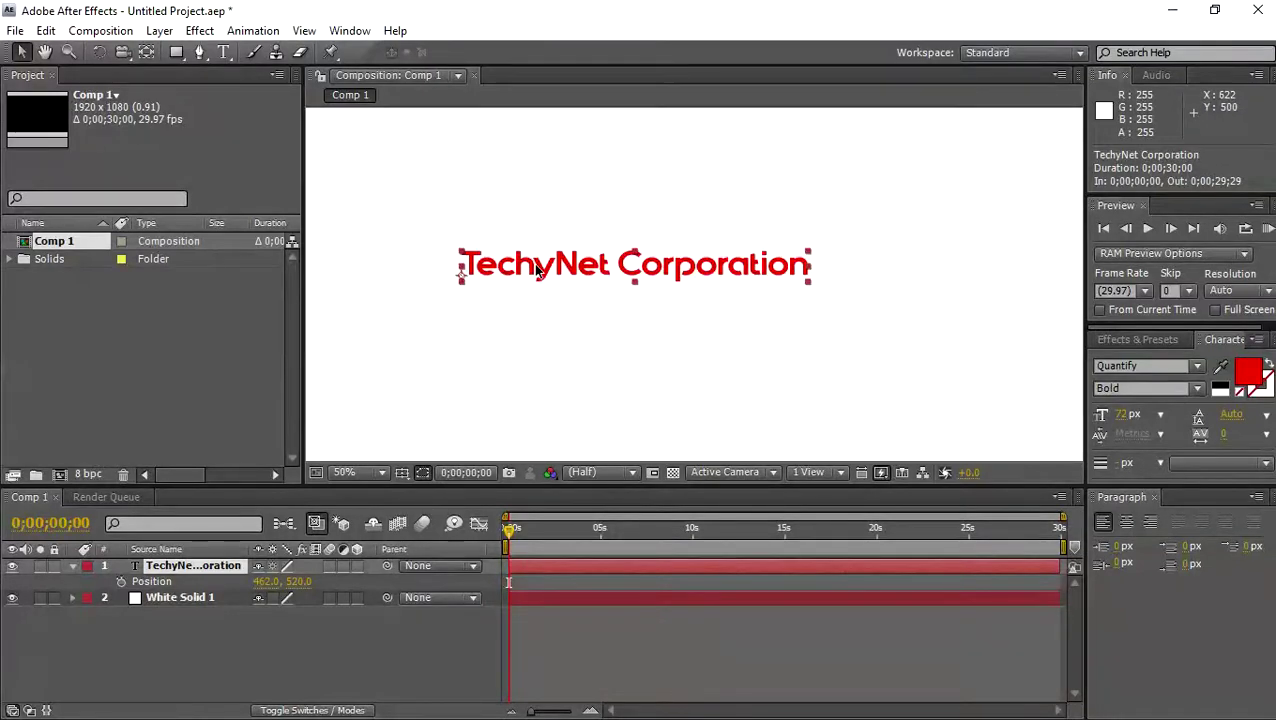
key(comma)
key(comma)
key(comma)
key(comma)
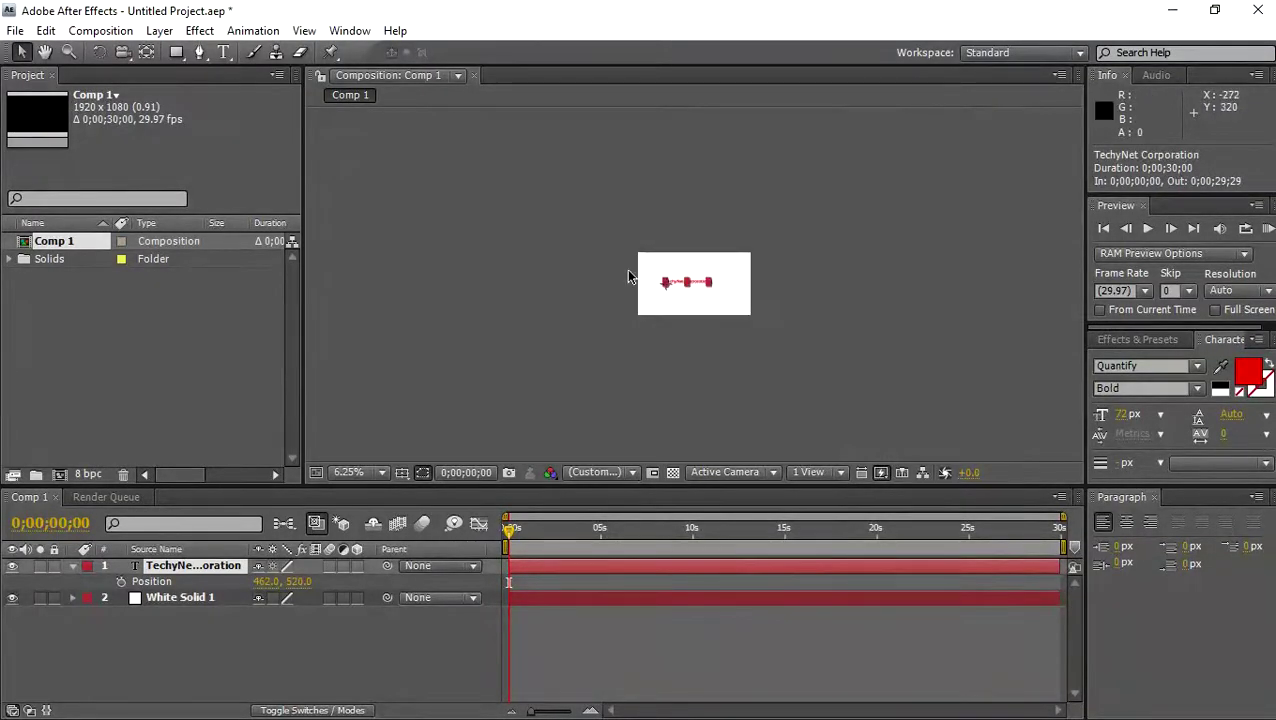
key(period)
key(period)
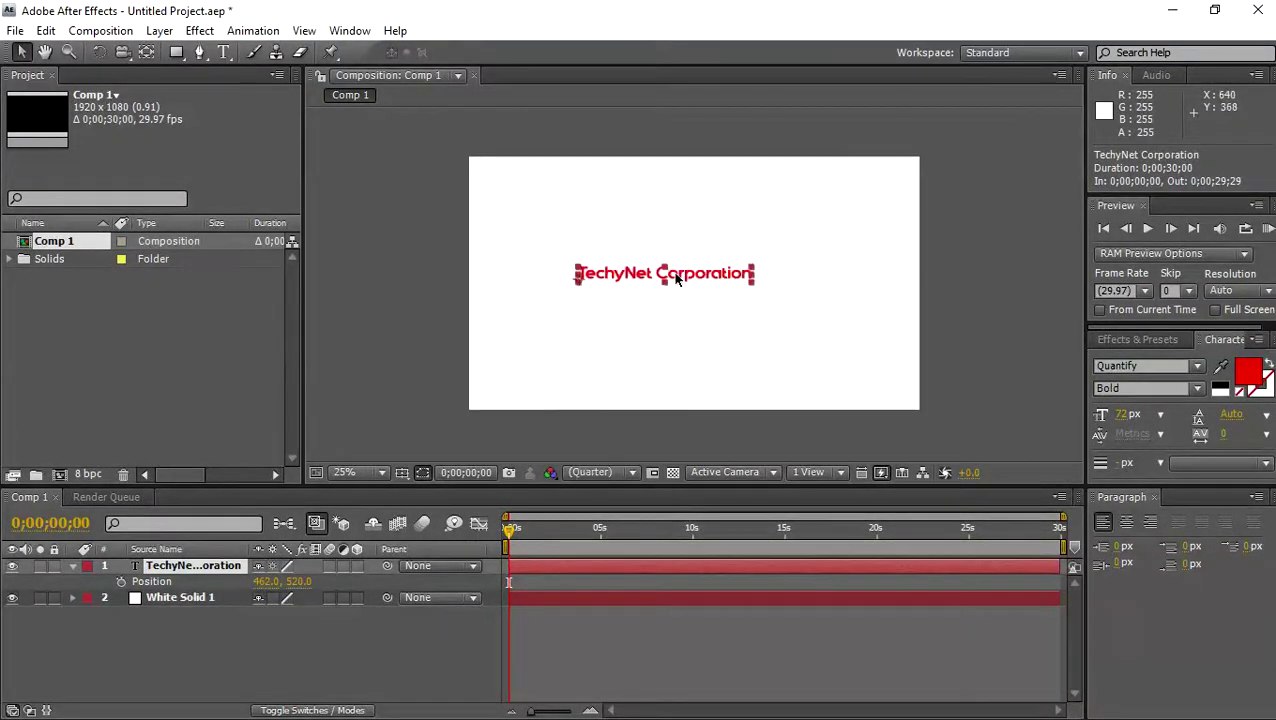
click(615, 279)
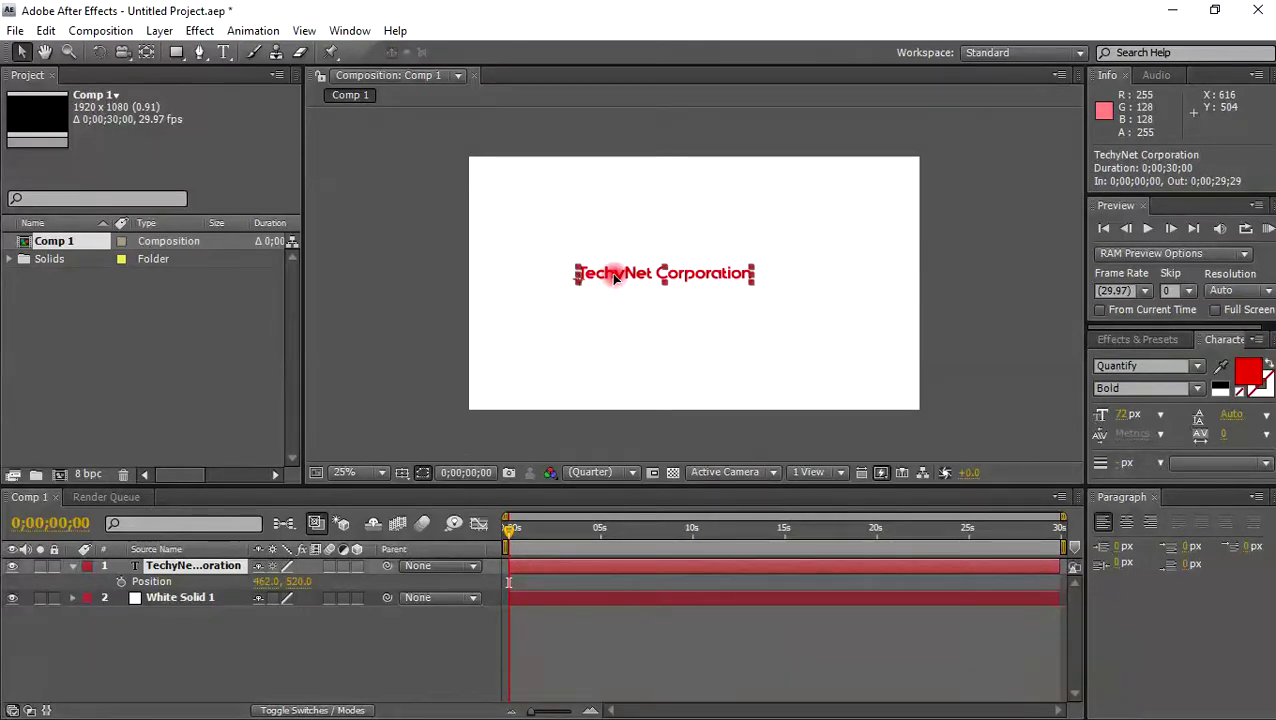
drag(613, 275, 314, 233)
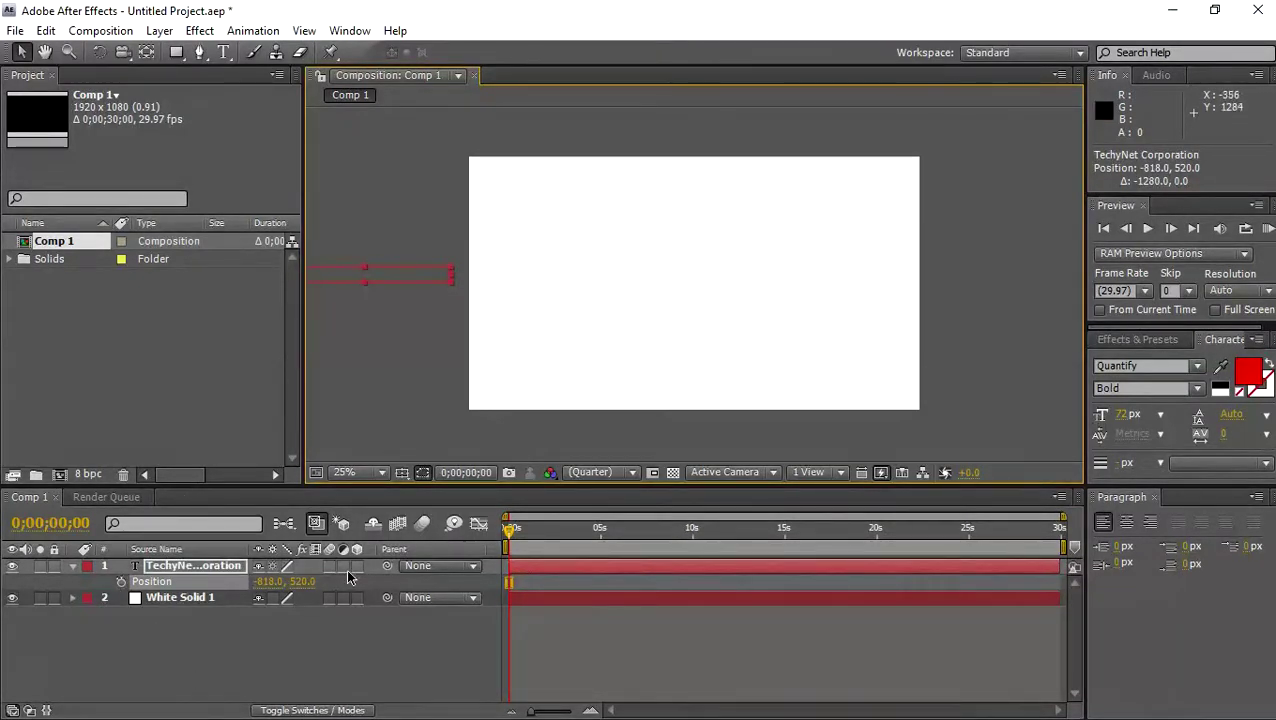
click(121, 583)
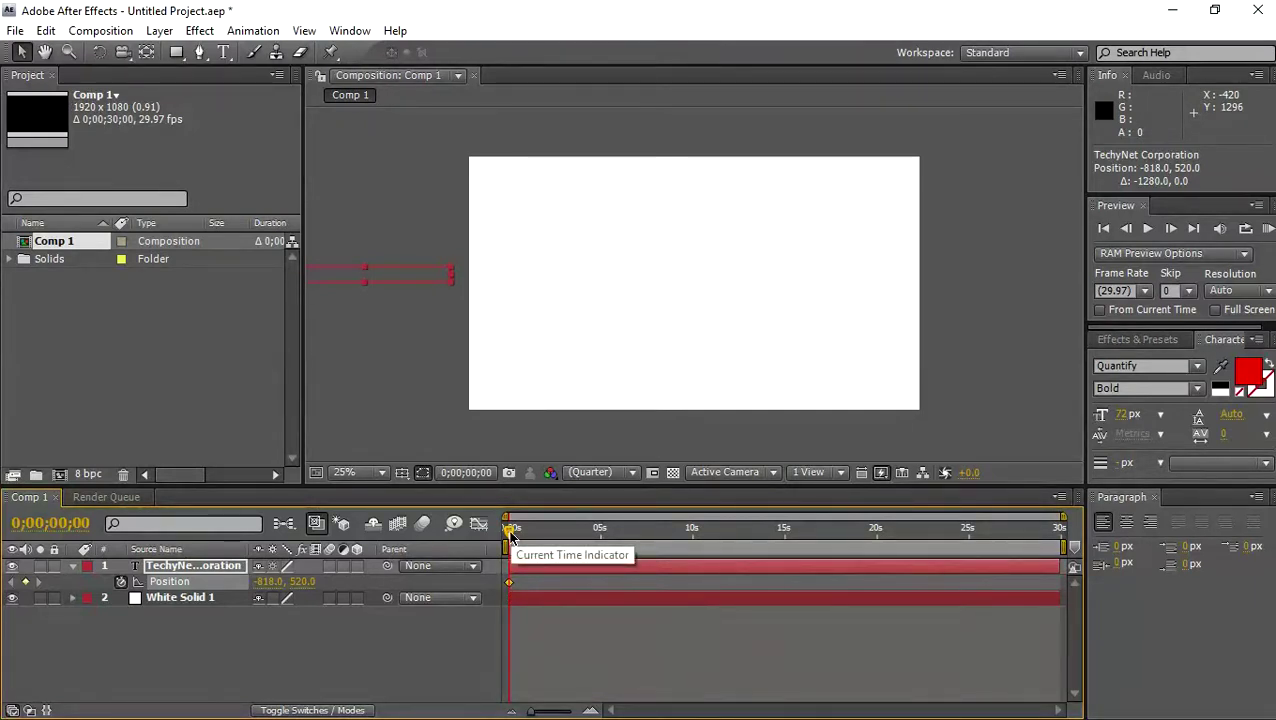
Add a Position keyframe at 0;00;00;15 by moving the text horizontally back into the frame to 434, 520
drag(509, 533, 545, 541)
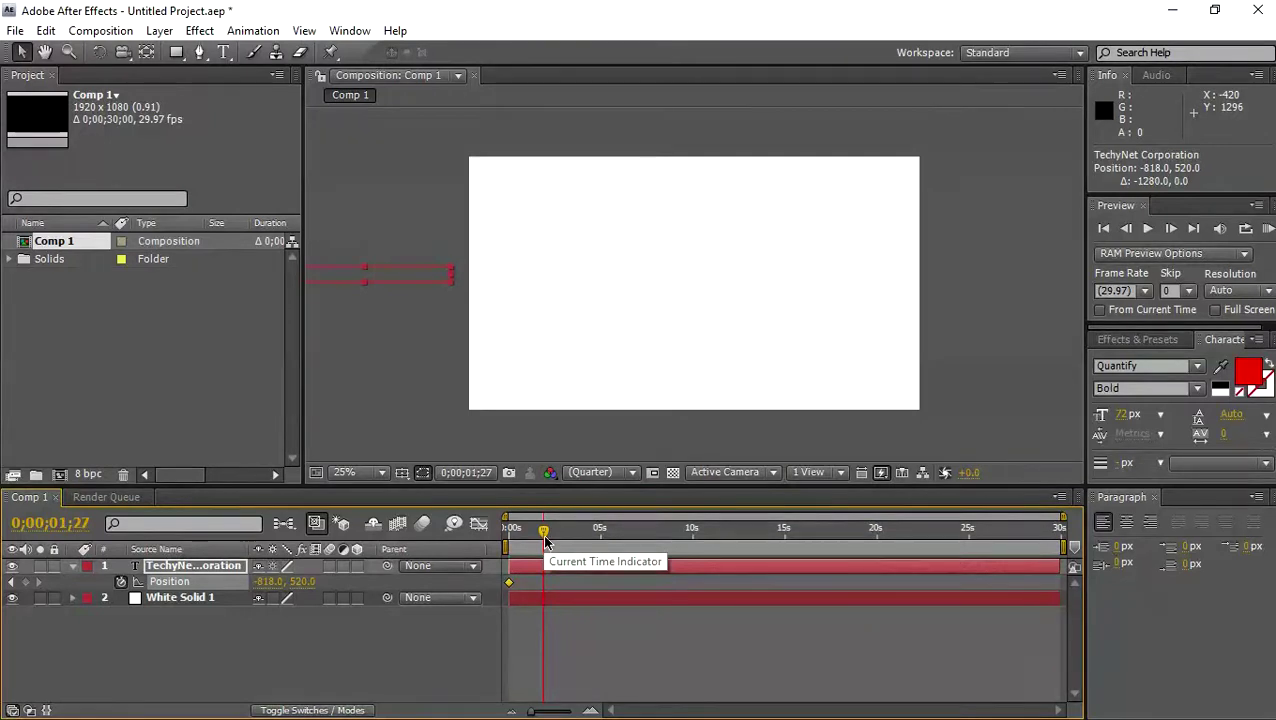
key(equal)
key(equal)
key(equal)
key(equal)
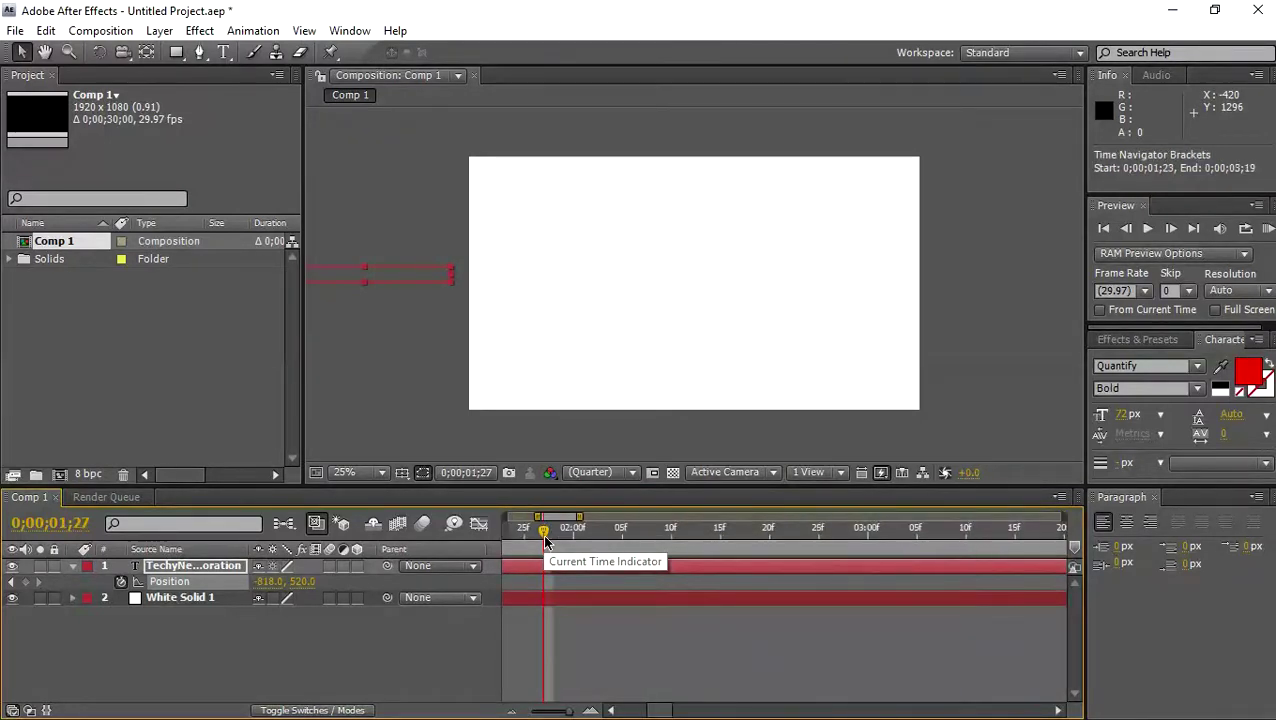
drag(668, 711, 637, 706)
drag(566, 529, 657, 527)
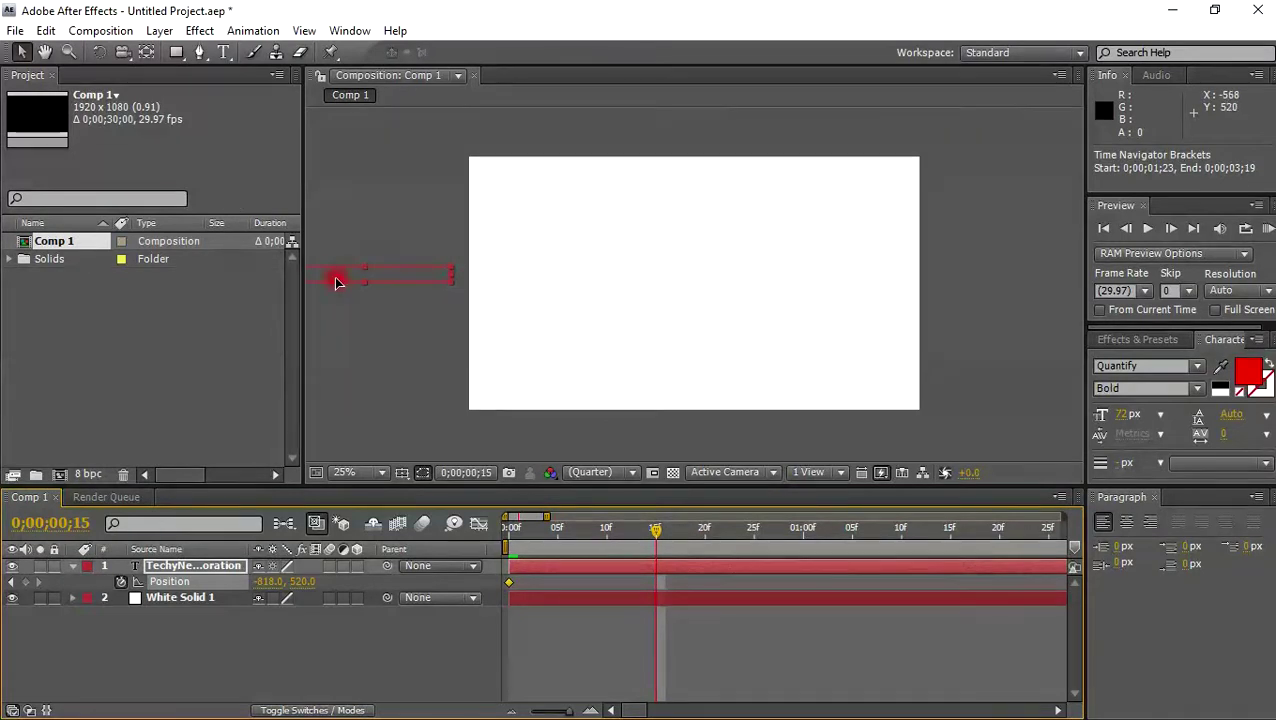
drag(336, 282, 630, 309)
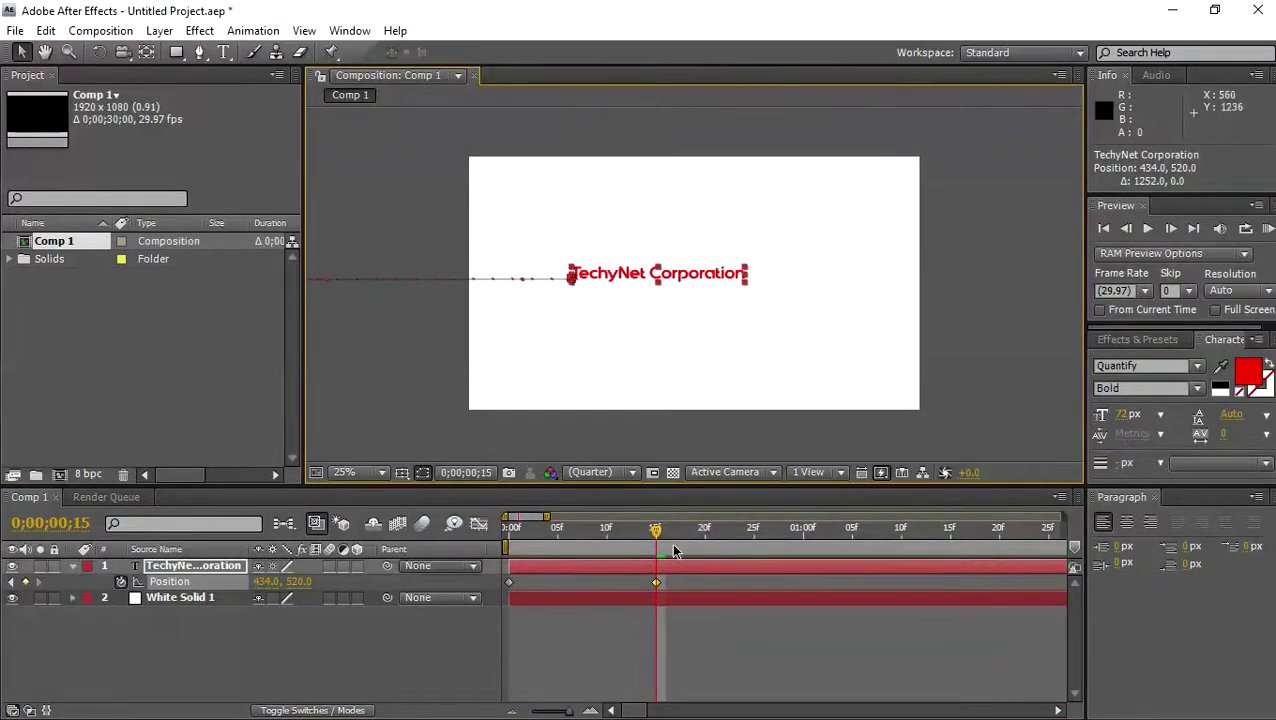
Preview the slide-in from the start and add a Position keyframe at 0;00;01;04 by moving the text straight down to 434, 908
drag(656, 533, 446, 456)
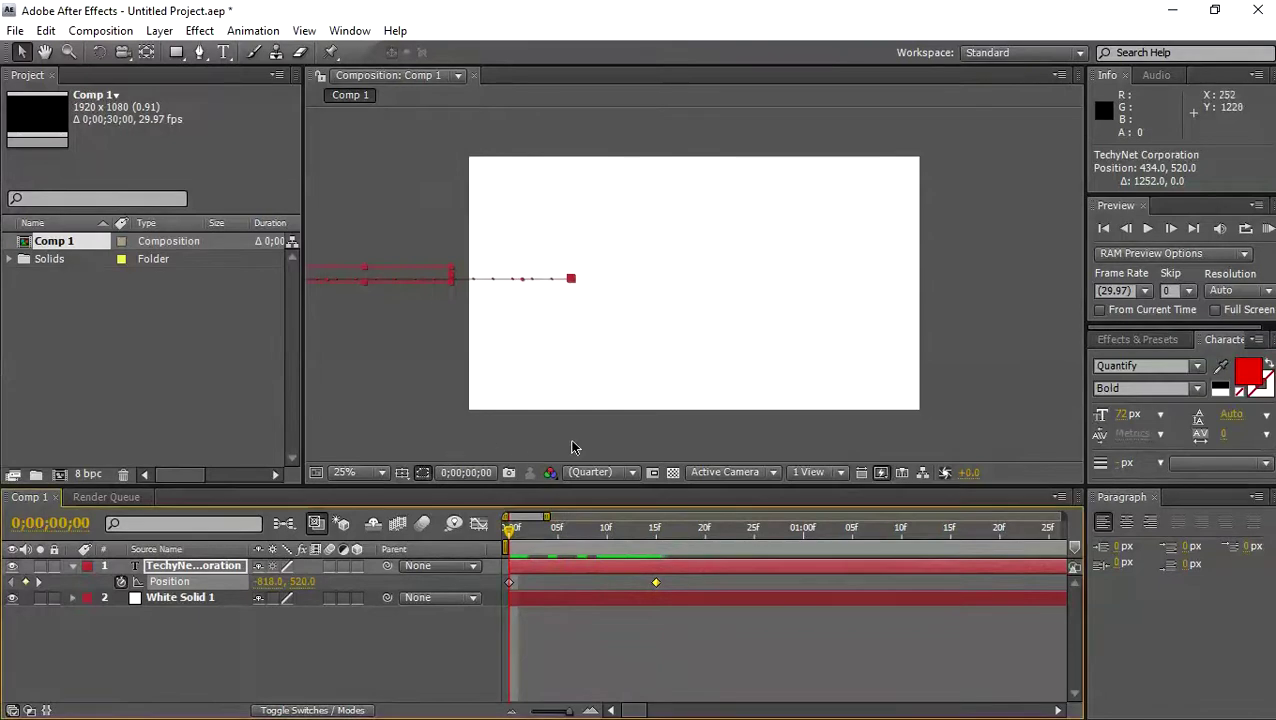
key(space)
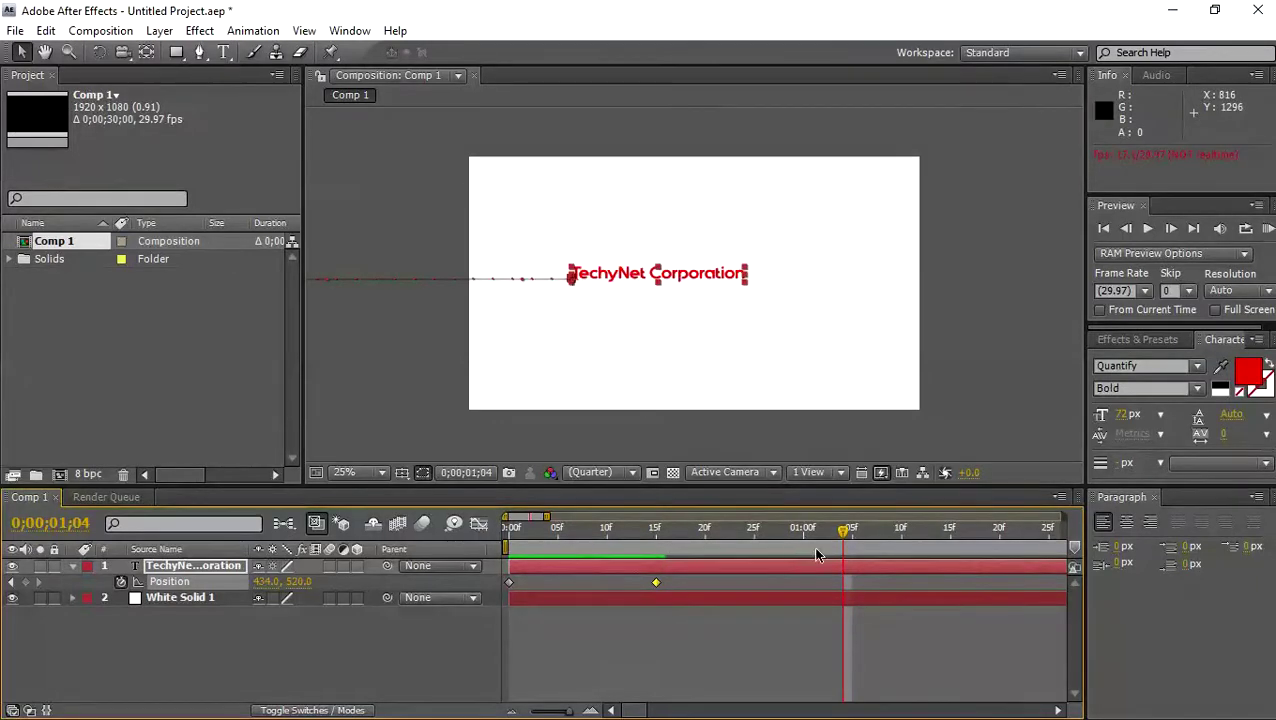
click(607, 275)
drag(607, 275, 659, 369)
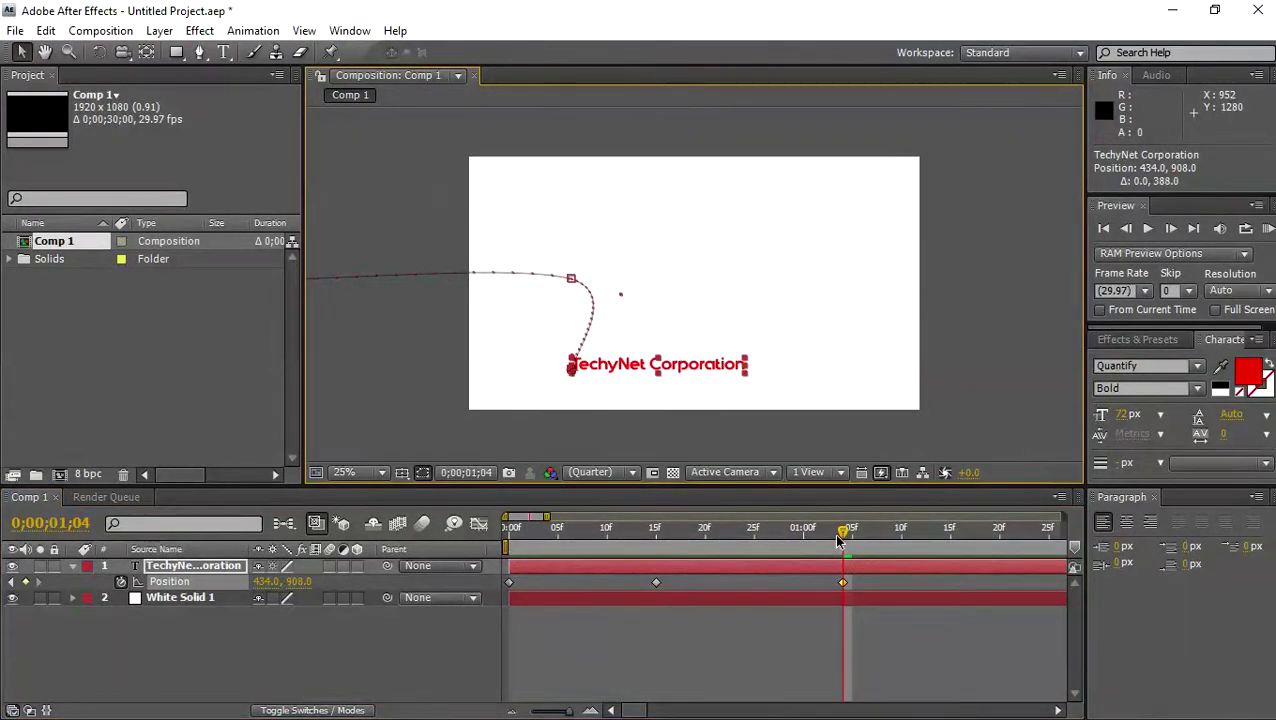
Play the text animation from the first frame to check the motion through all three Position keyframes
drag(840, 537, 562, 508)
click(380, 510)
key(space)
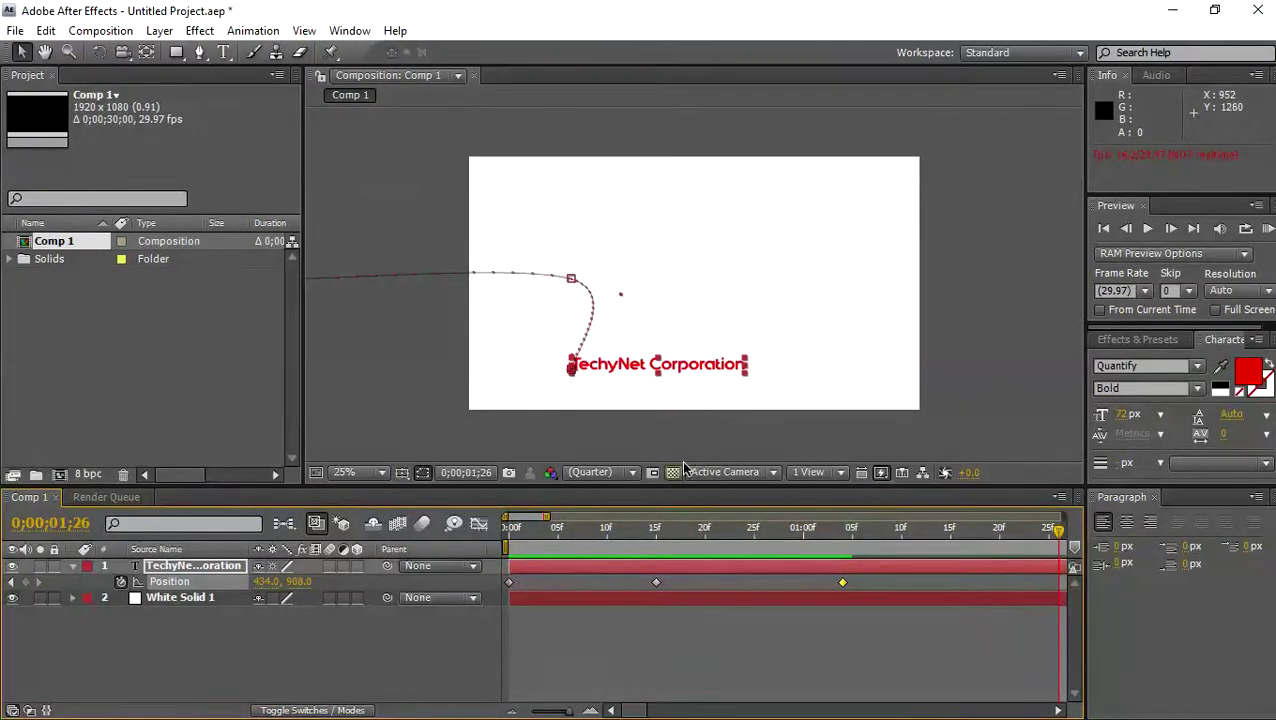
click(861, 529)
key(Home)
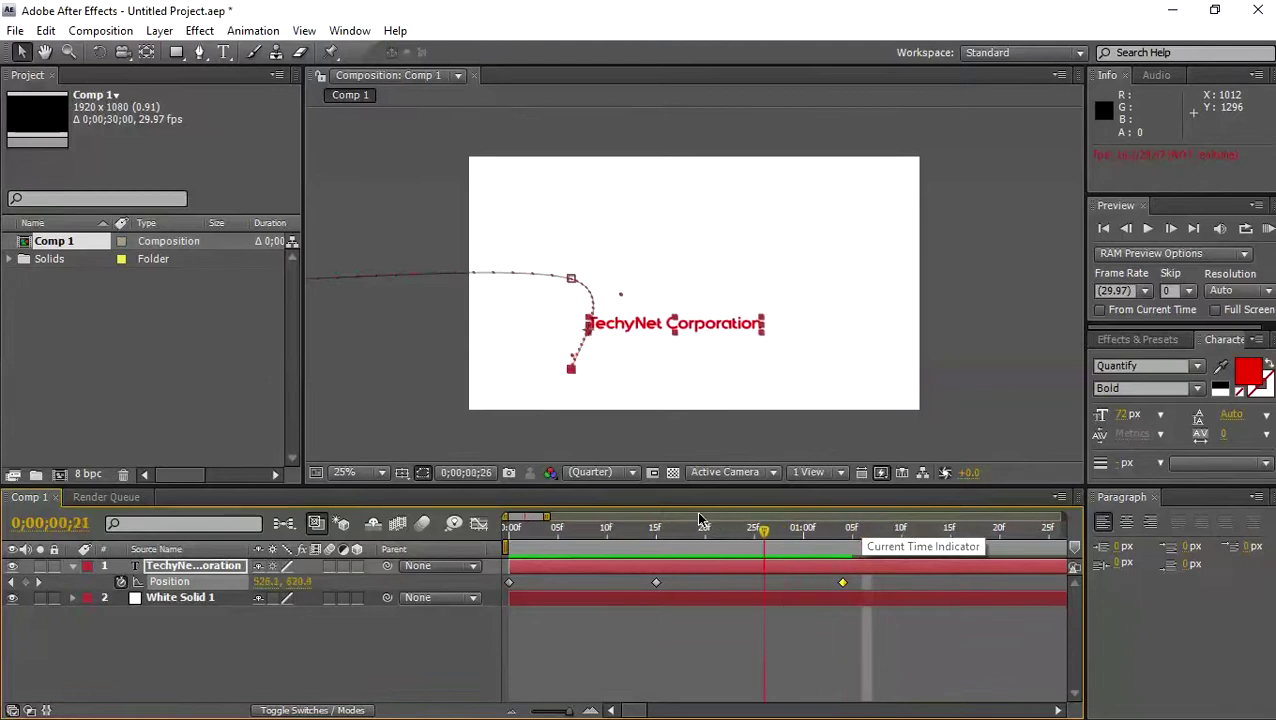
Inspect the speed graph of the text's Position property in the Graph Editor and return to the keyframe view
click(478, 525)
click(656, 568)
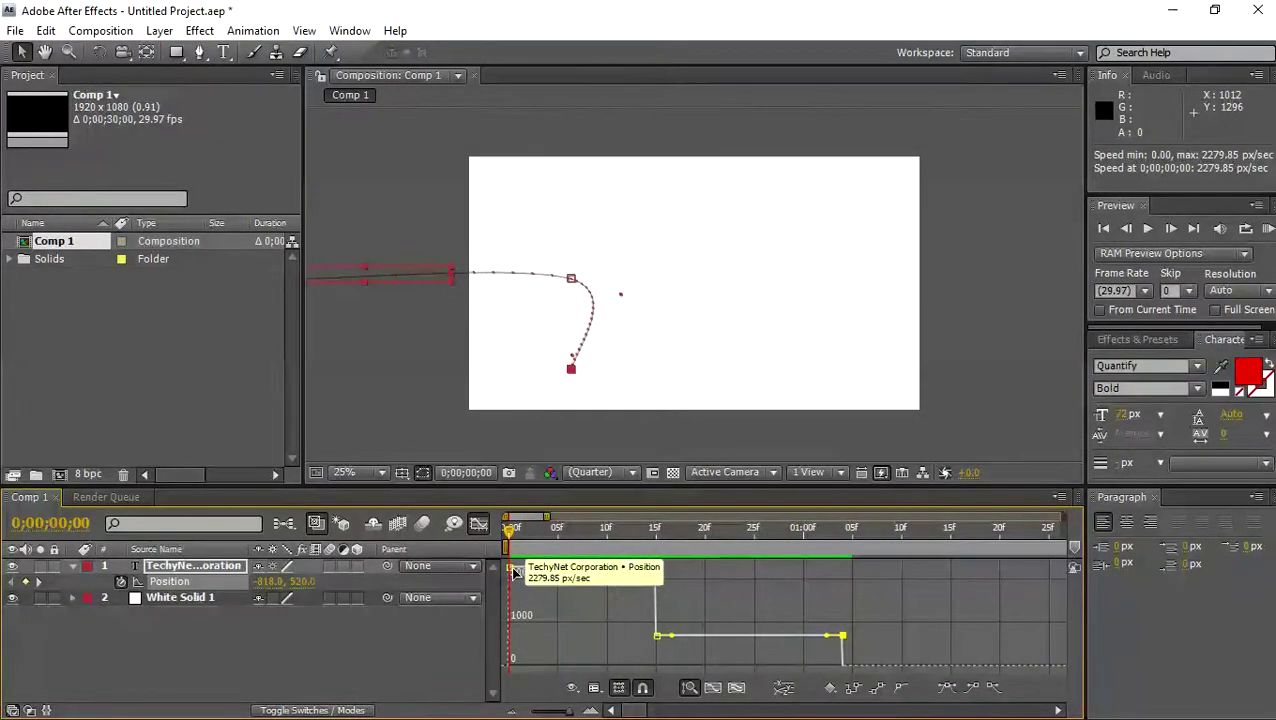
click(476, 525)
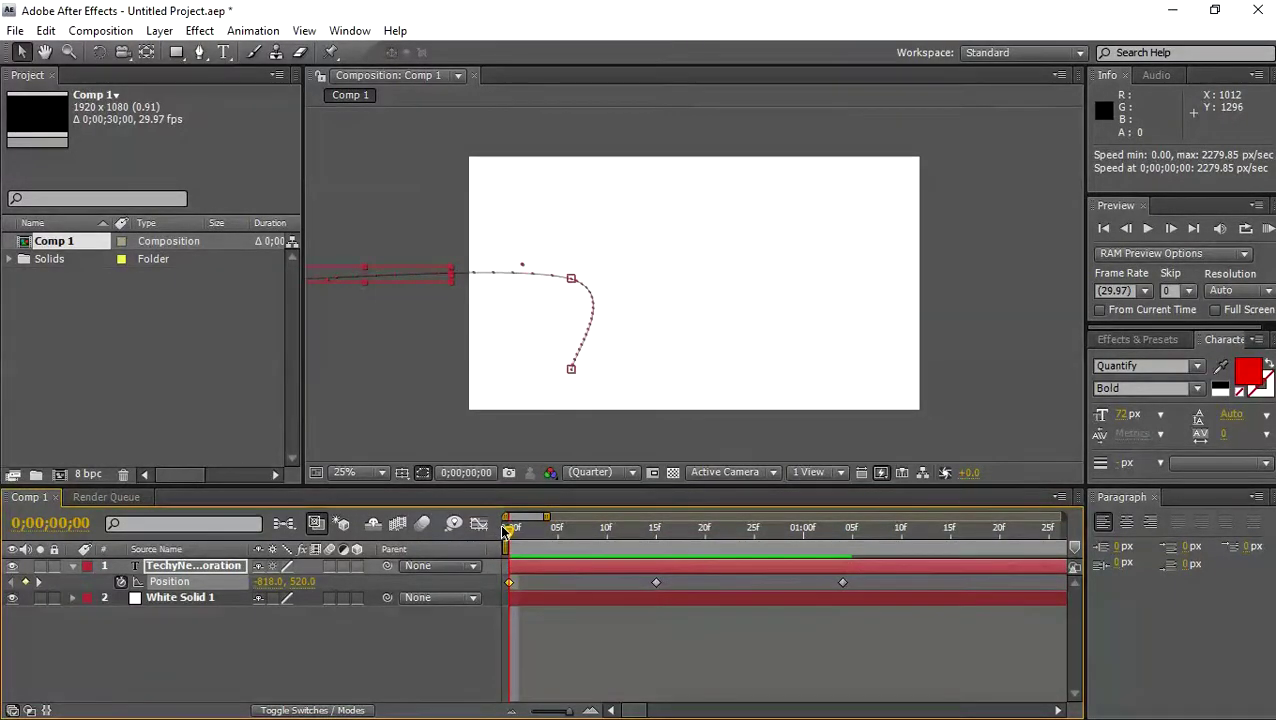
Duplicate the Position keyframe at 0;00;00;15 to 0;00;00;25 and play the animation from the start
mouse_move(512, 531)
mouse_down()
mouse_move(885, 538)
mouse_move(512, 541)
mouse_up()
drag(512, 540, 655, 541)
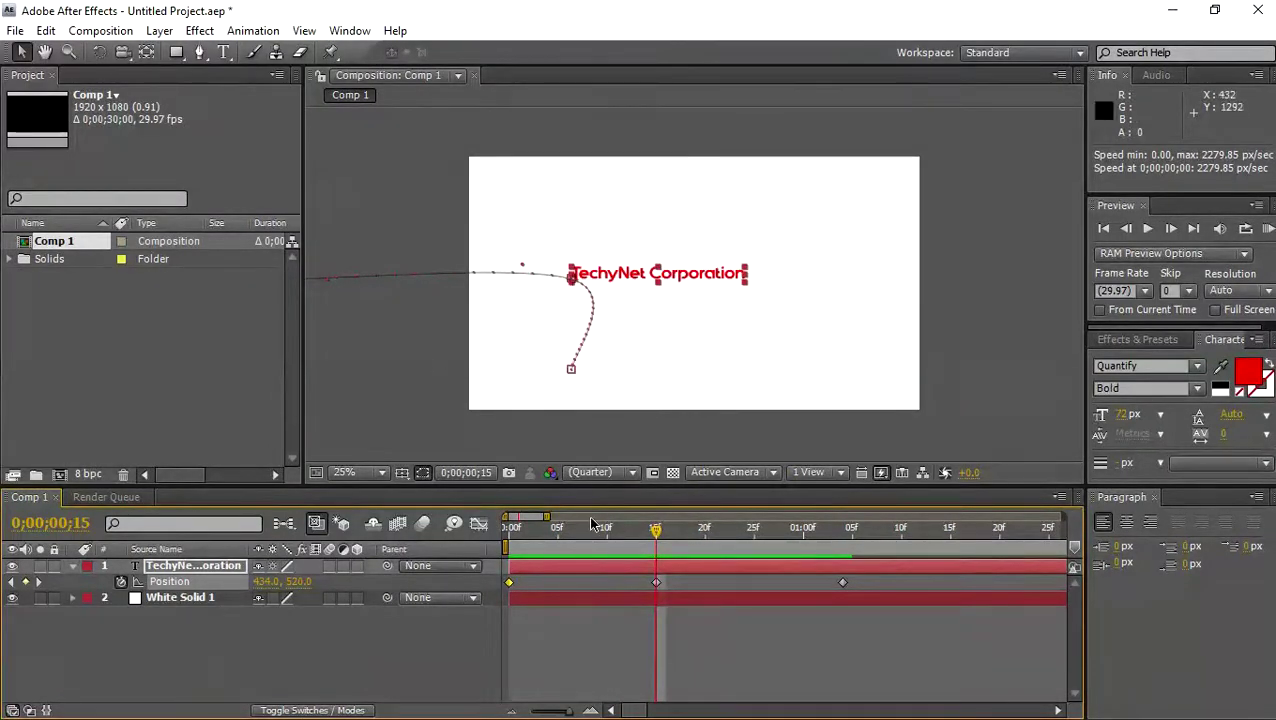
click(657, 584)
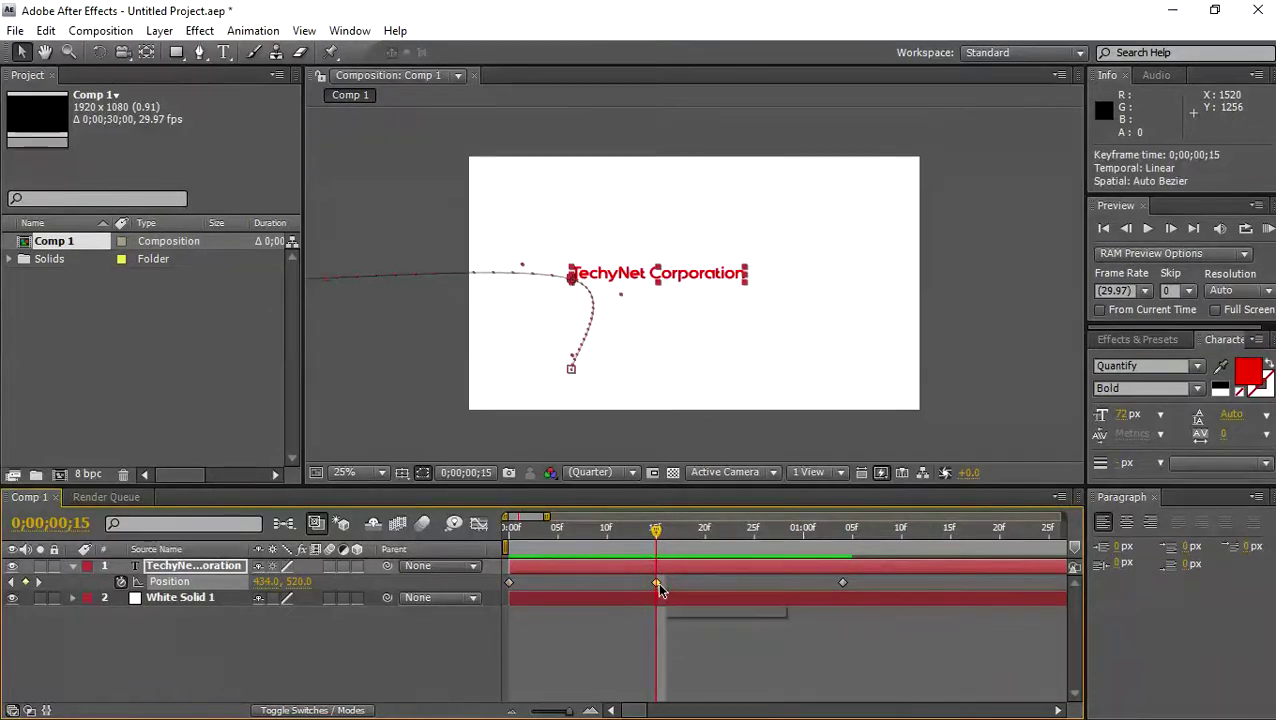
right_click(657, 584)
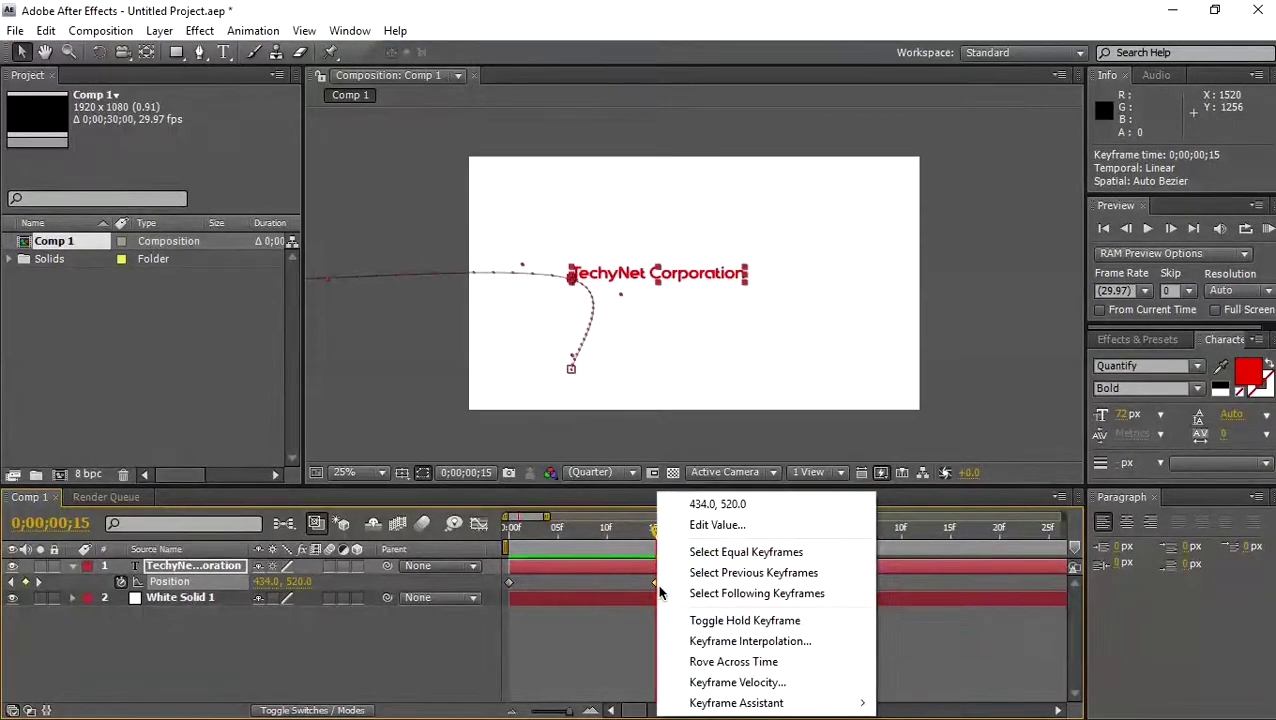
click(635, 581)
click(655, 583)
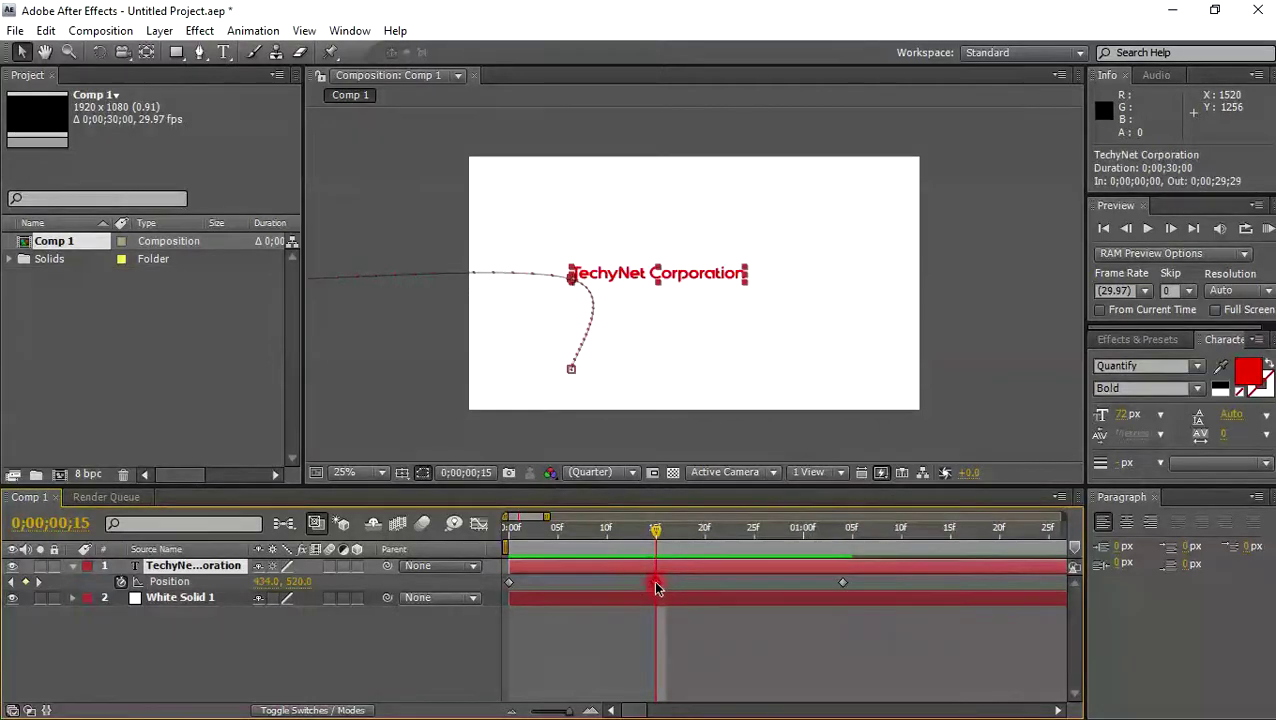
key(ctrl+c)
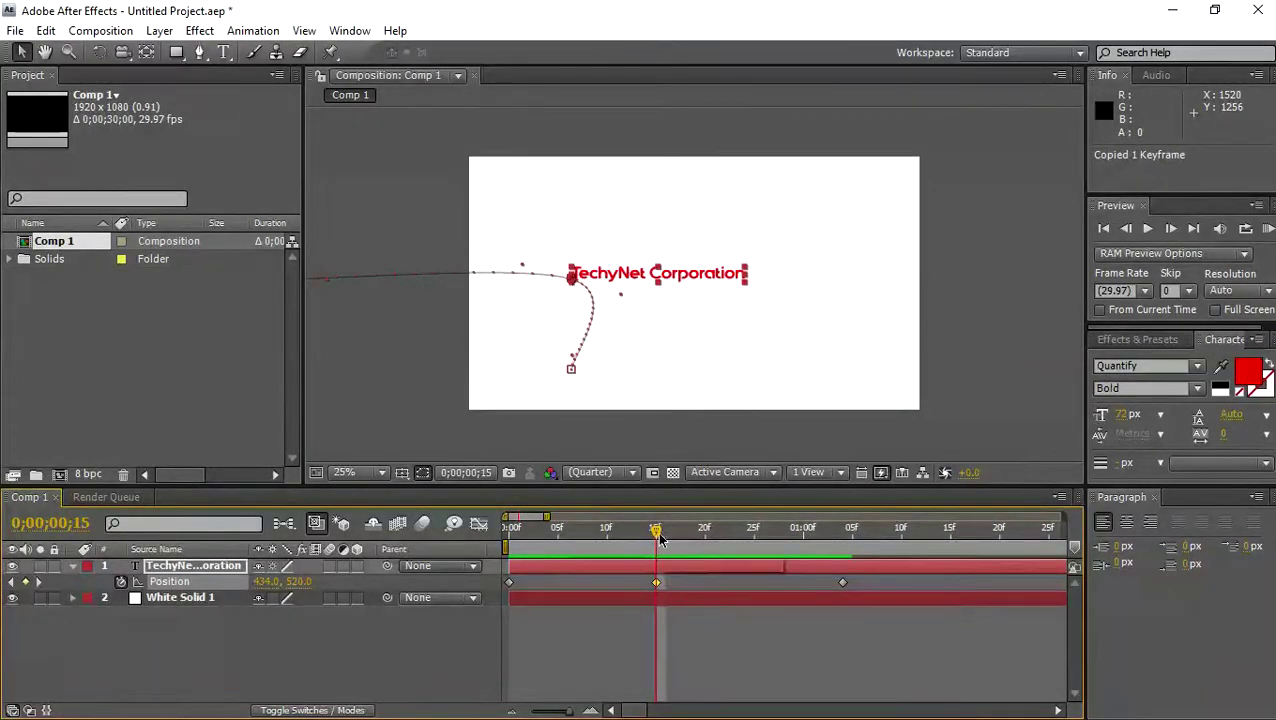
drag(658, 537, 754, 527)
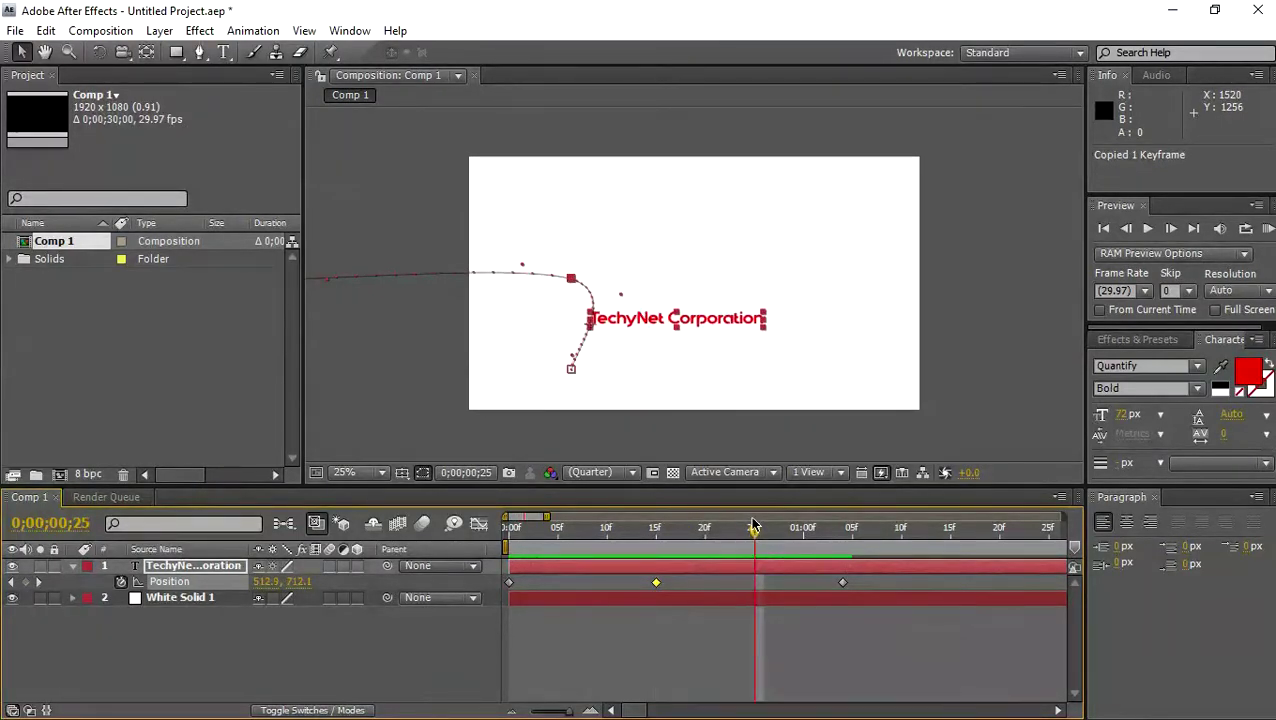
key(ctrl+v)
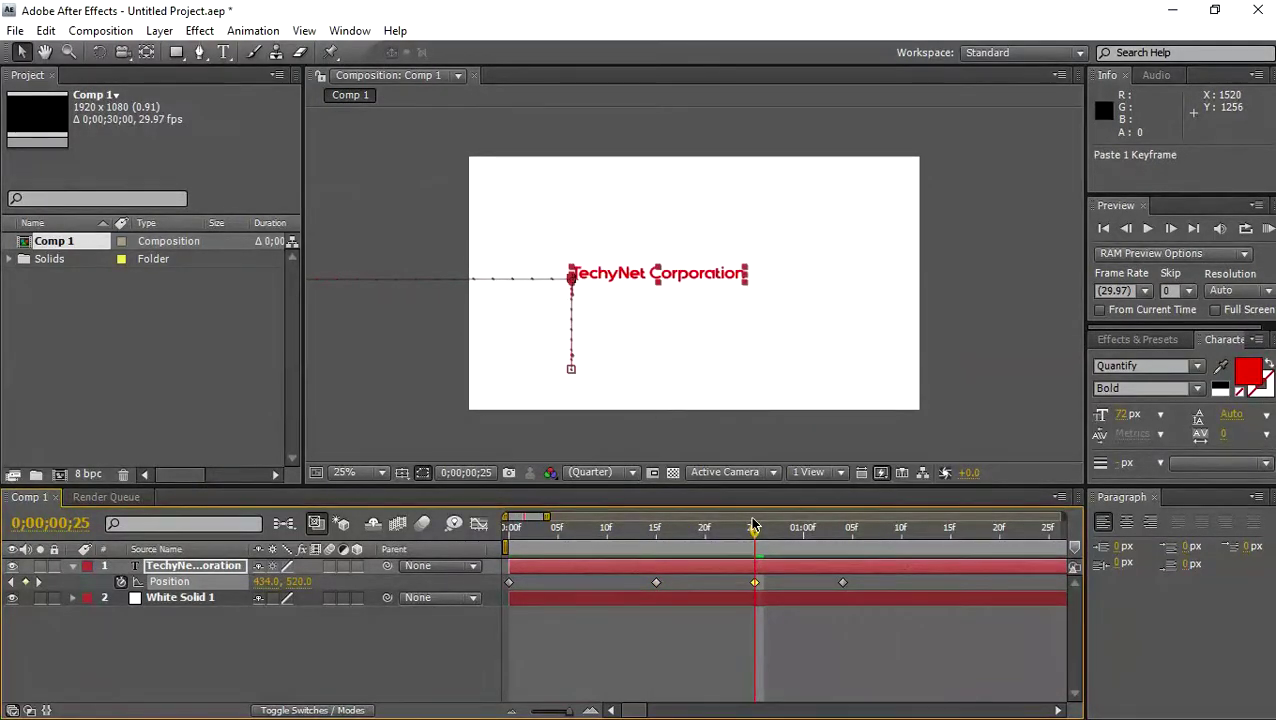
drag(758, 535, 472, 535)
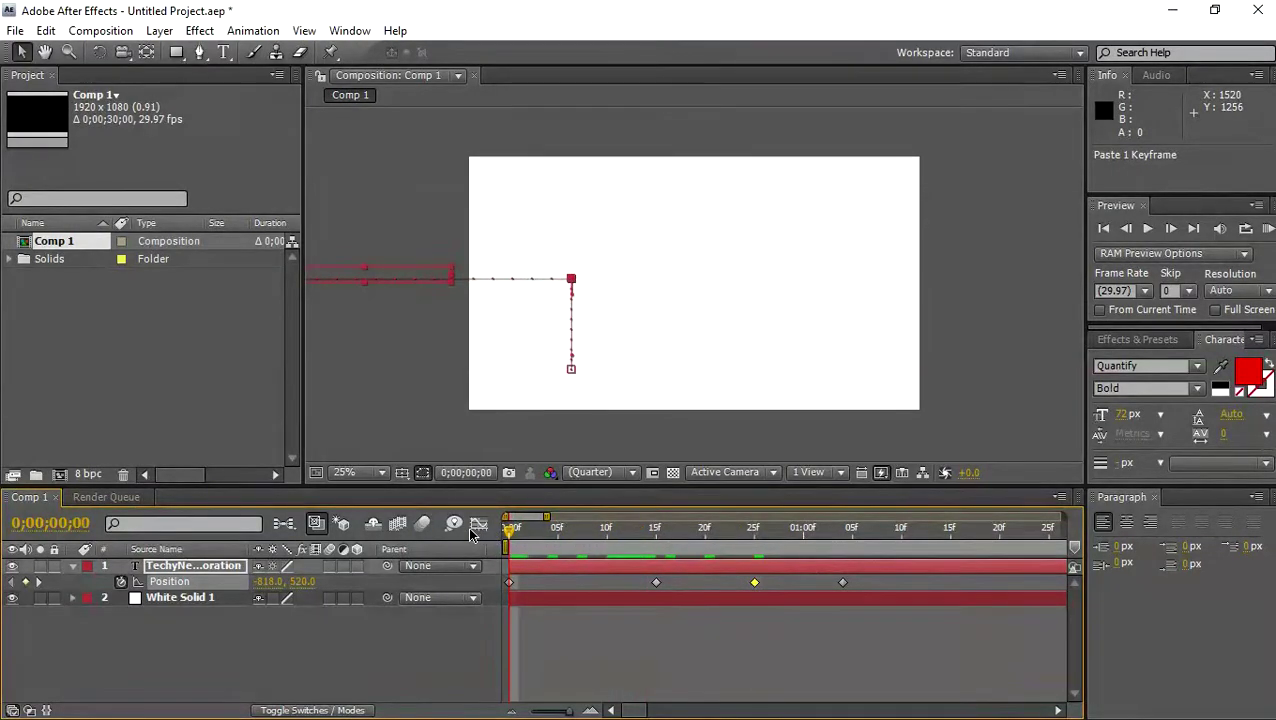
key(space)
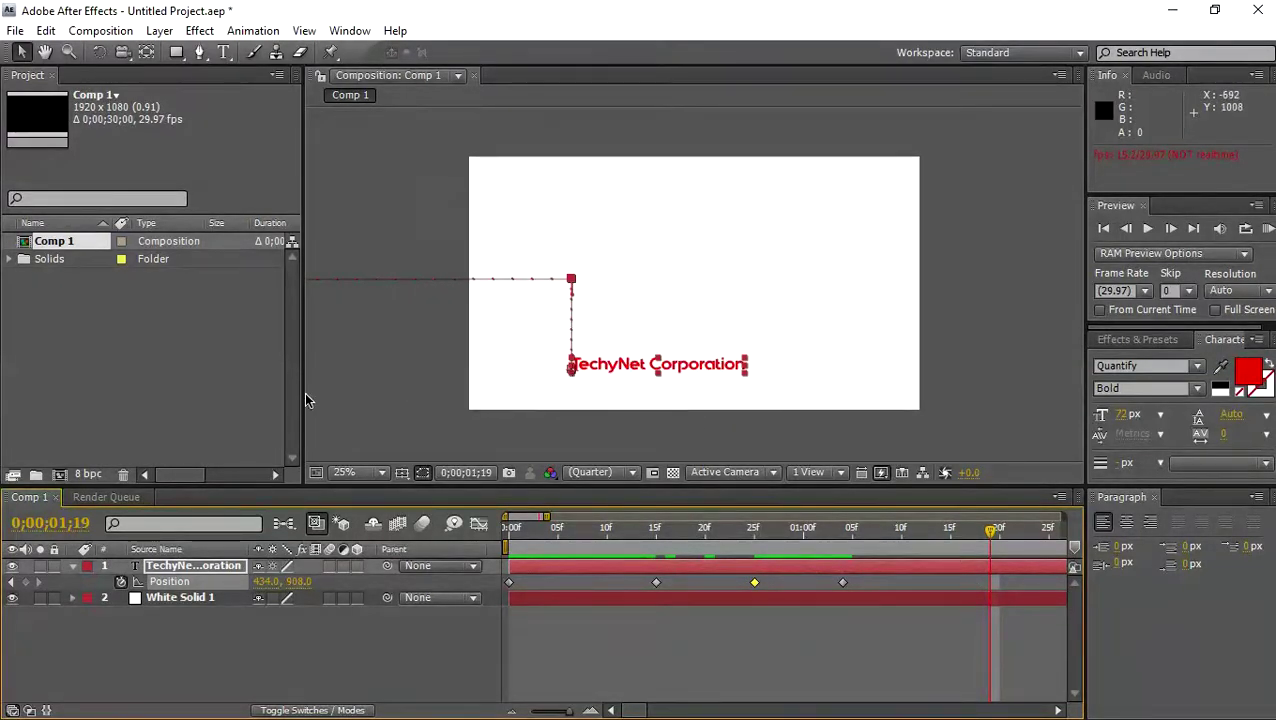
Copy the text's Position keyframe at 0;00;01;04 and paste it at 0;00;01;13
click(845, 583)
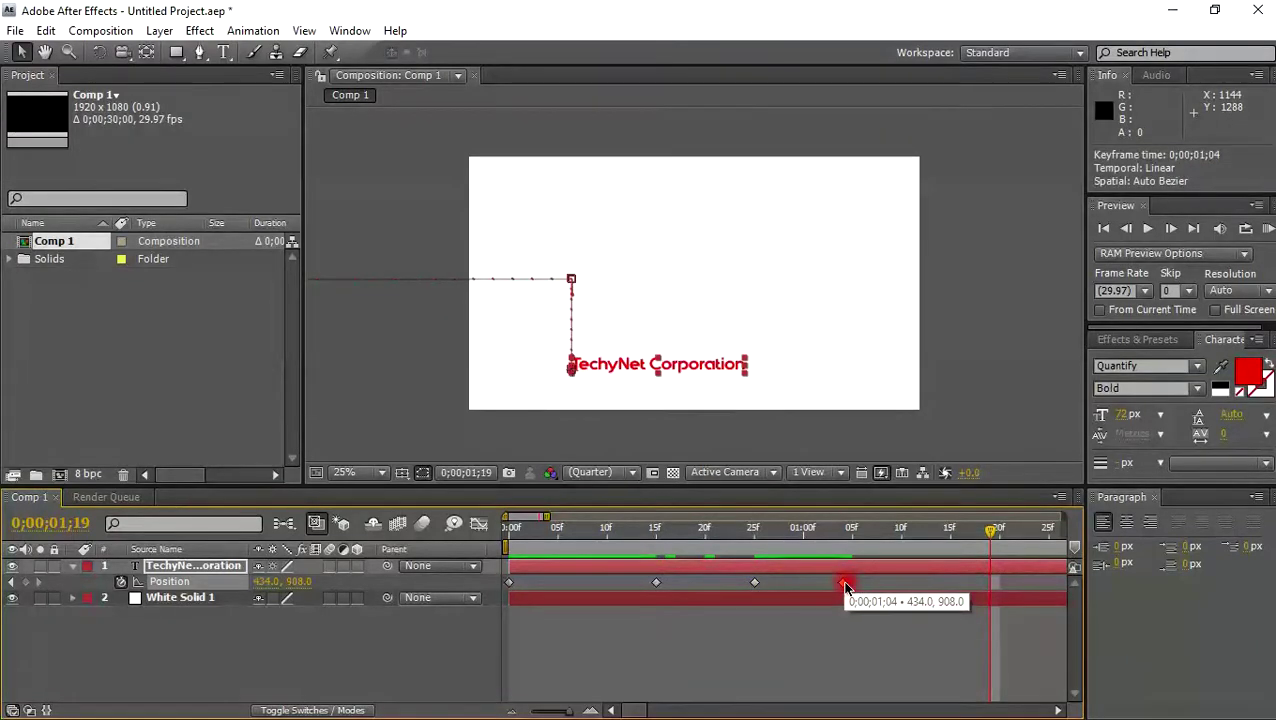
key(ctrl+c)
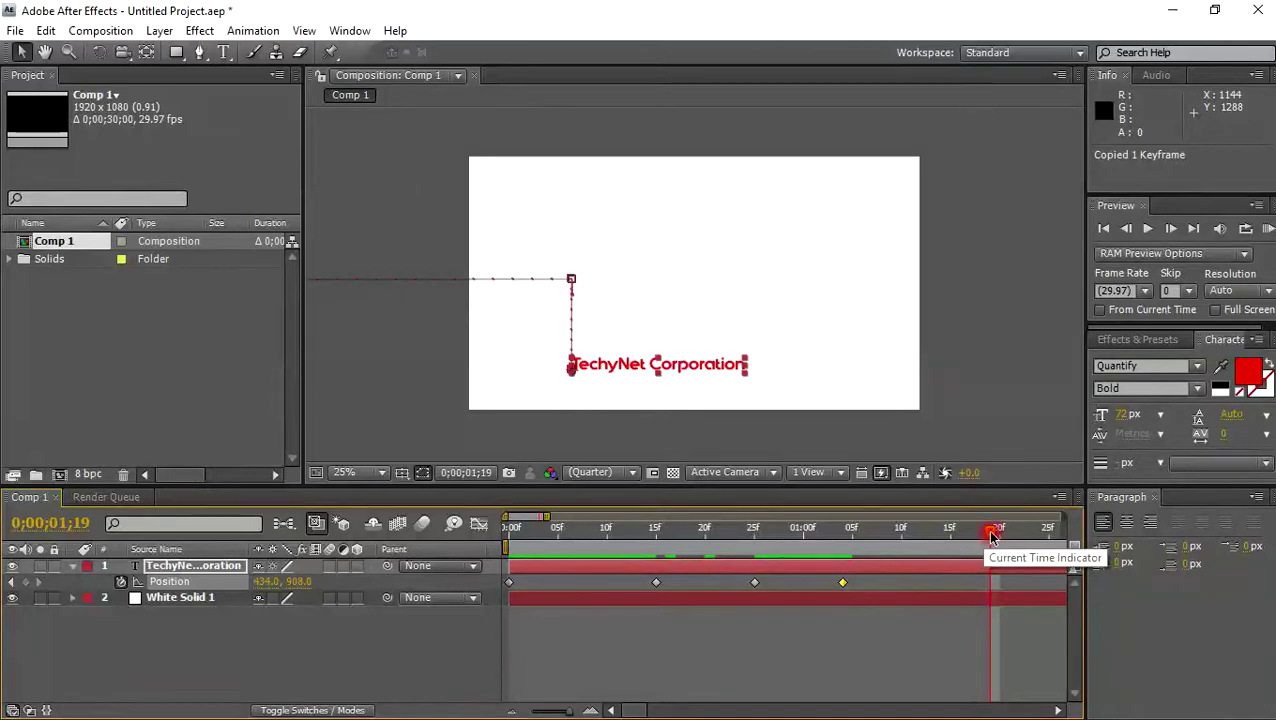
click(995, 580)
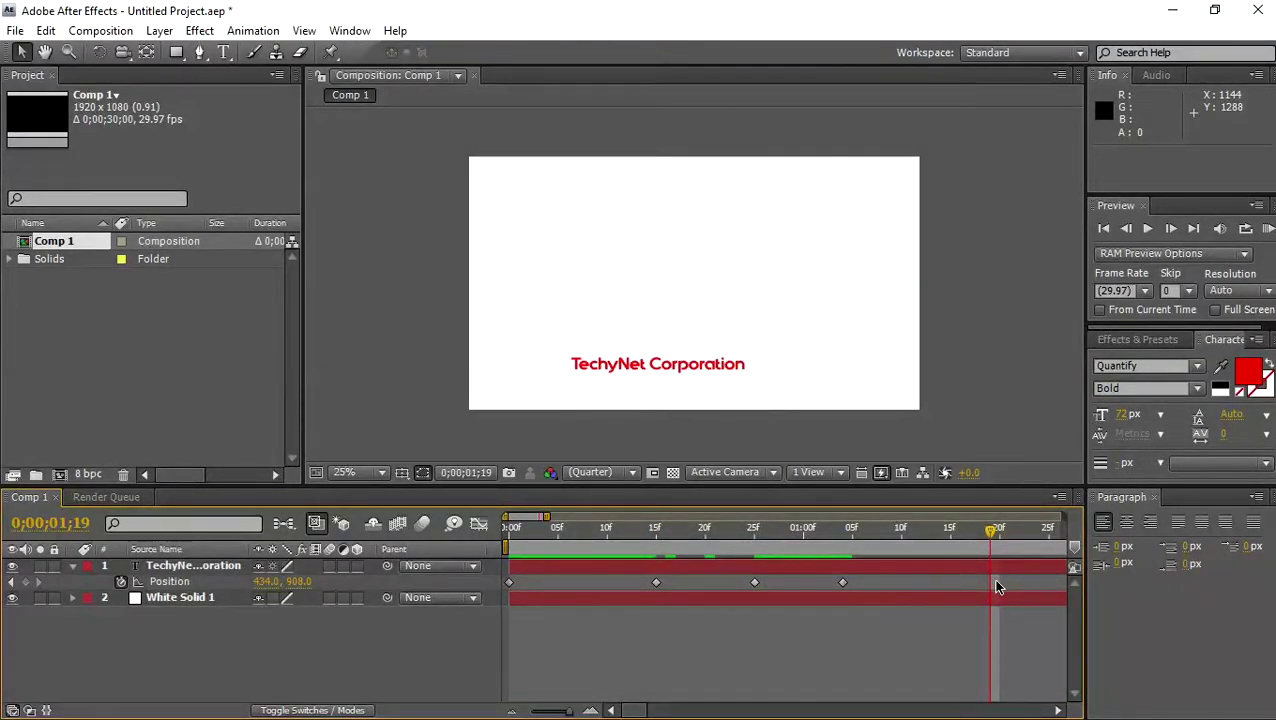
drag(992, 530, 979, 548)
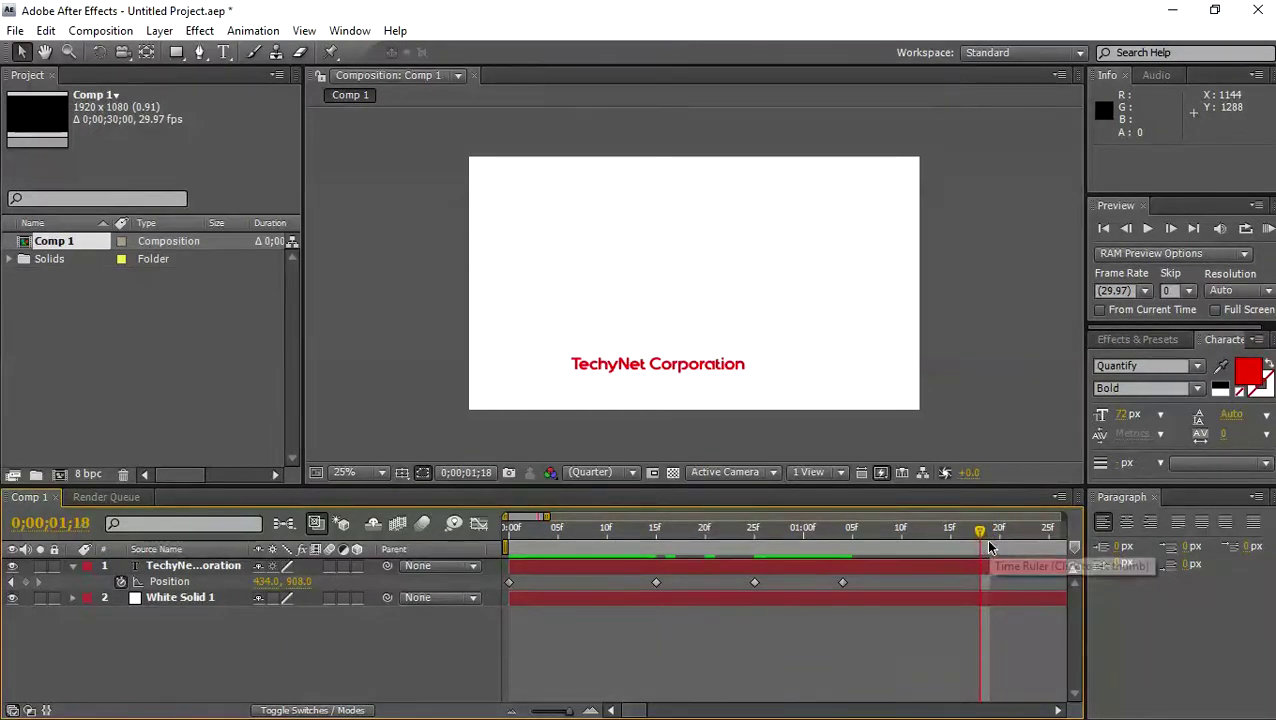
click(890, 526)
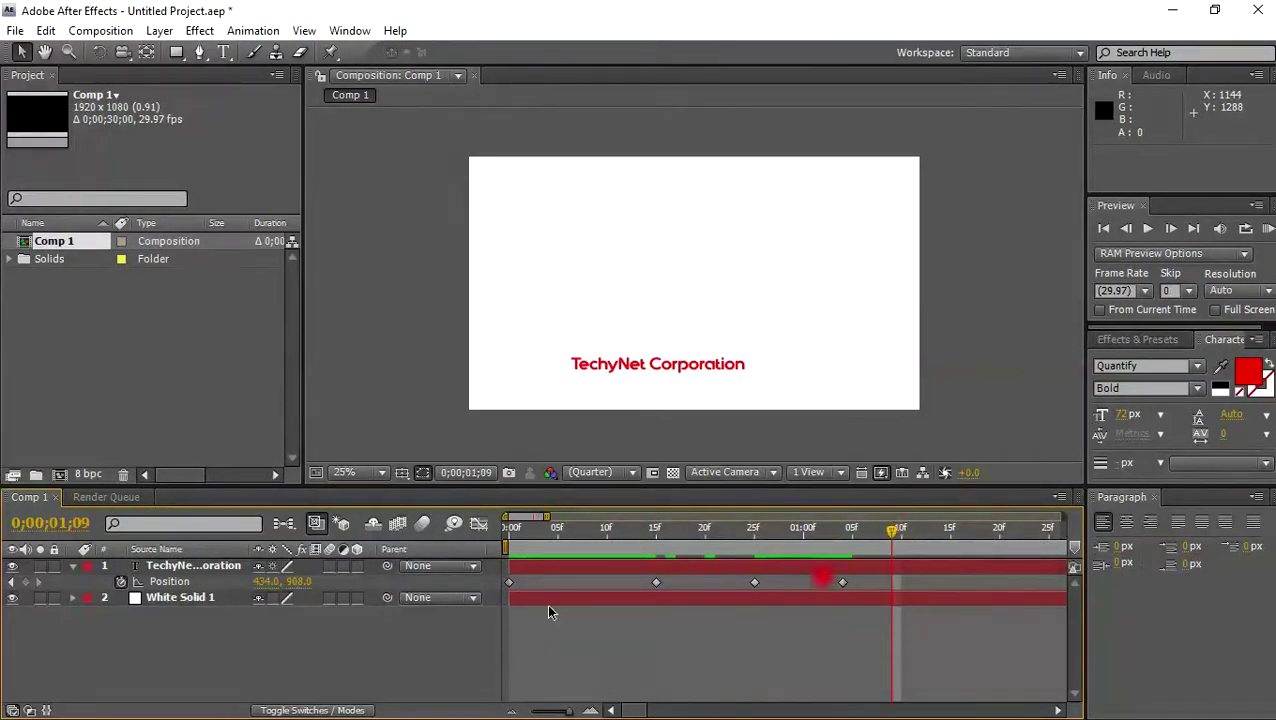
click(720, 566)
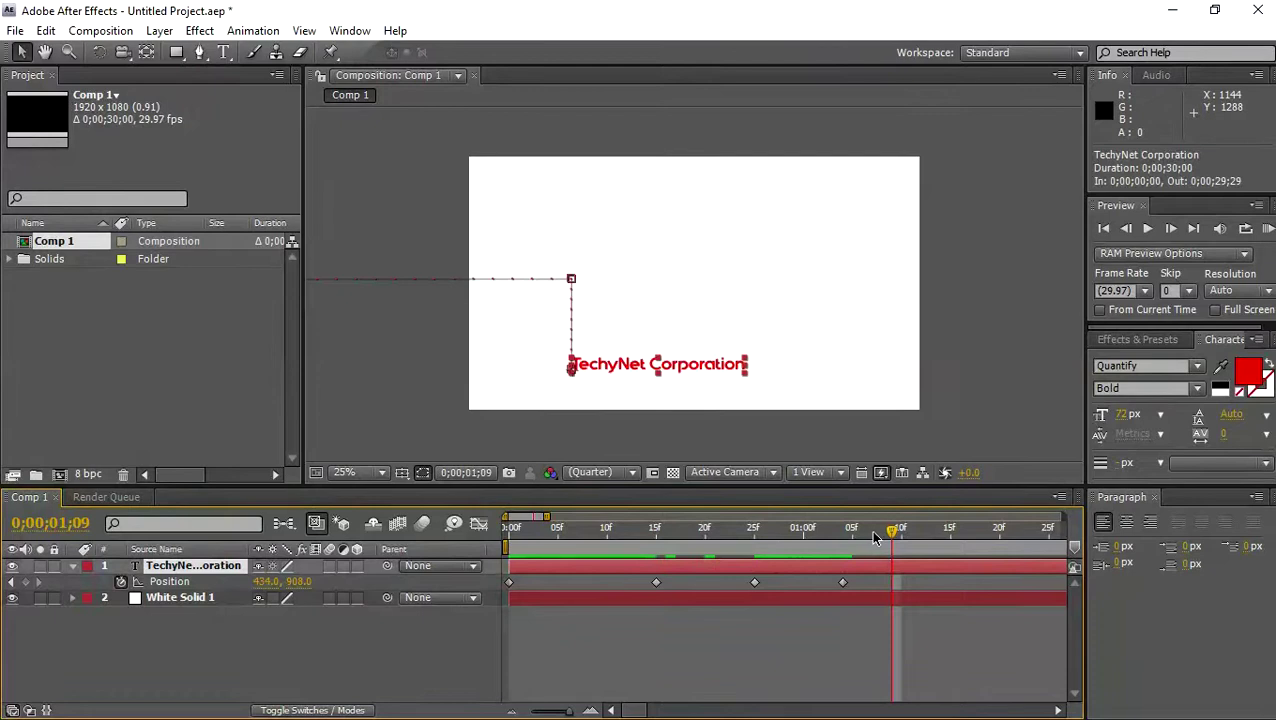
drag(891, 529, 931, 531)
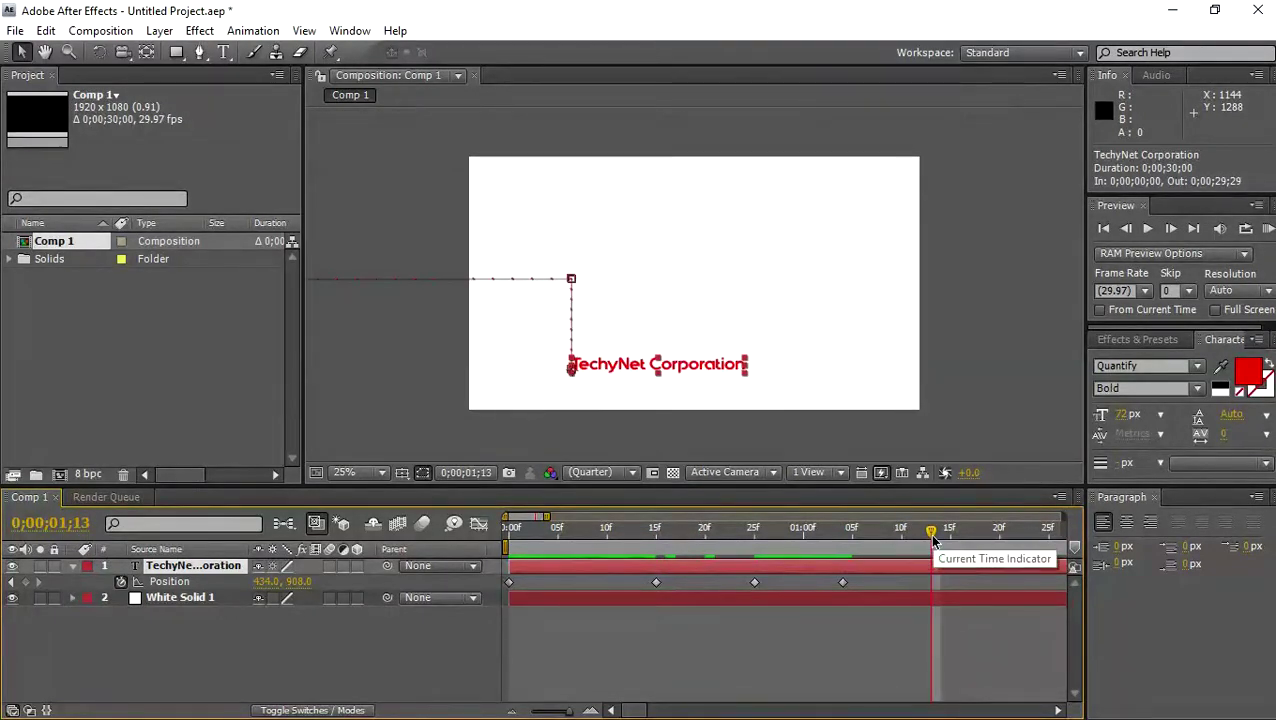
key(ctrl+v)
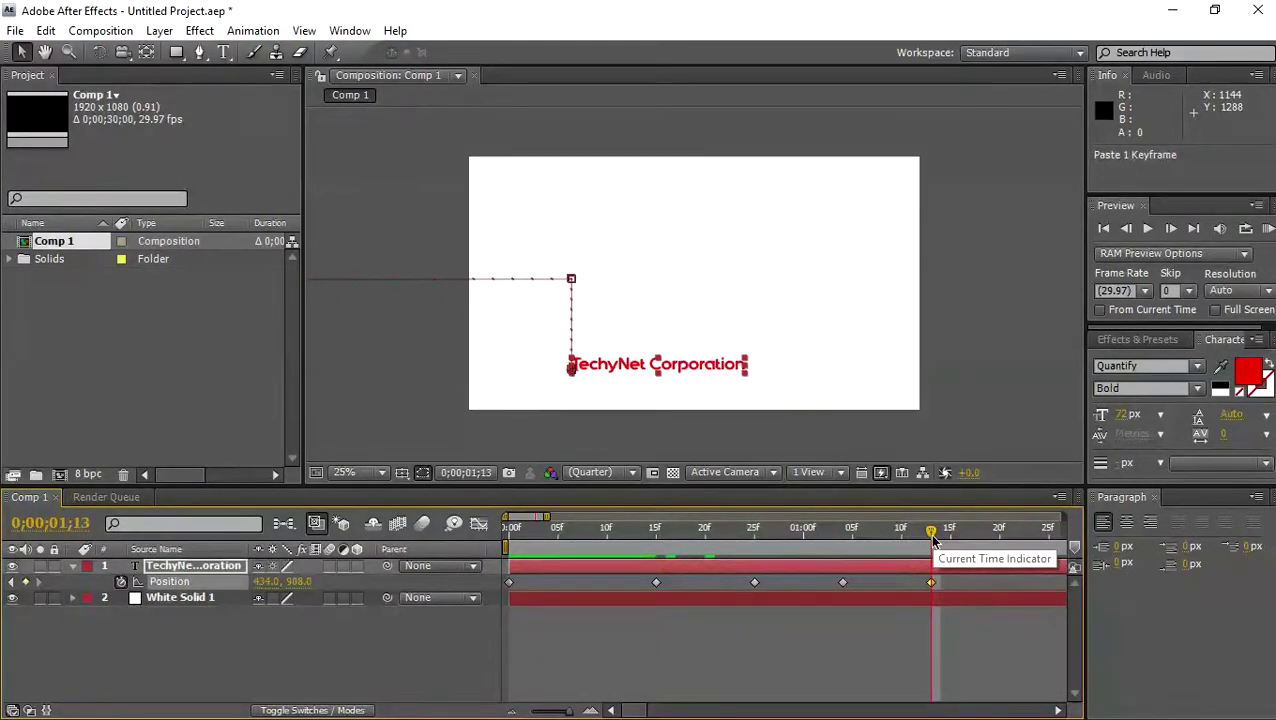
Add a Position keyframe at 0;00;01;22 by moving the text horizontally out of the frame to -806, 908, and preview the animation from the start
drag(947, 540, 1019, 531)
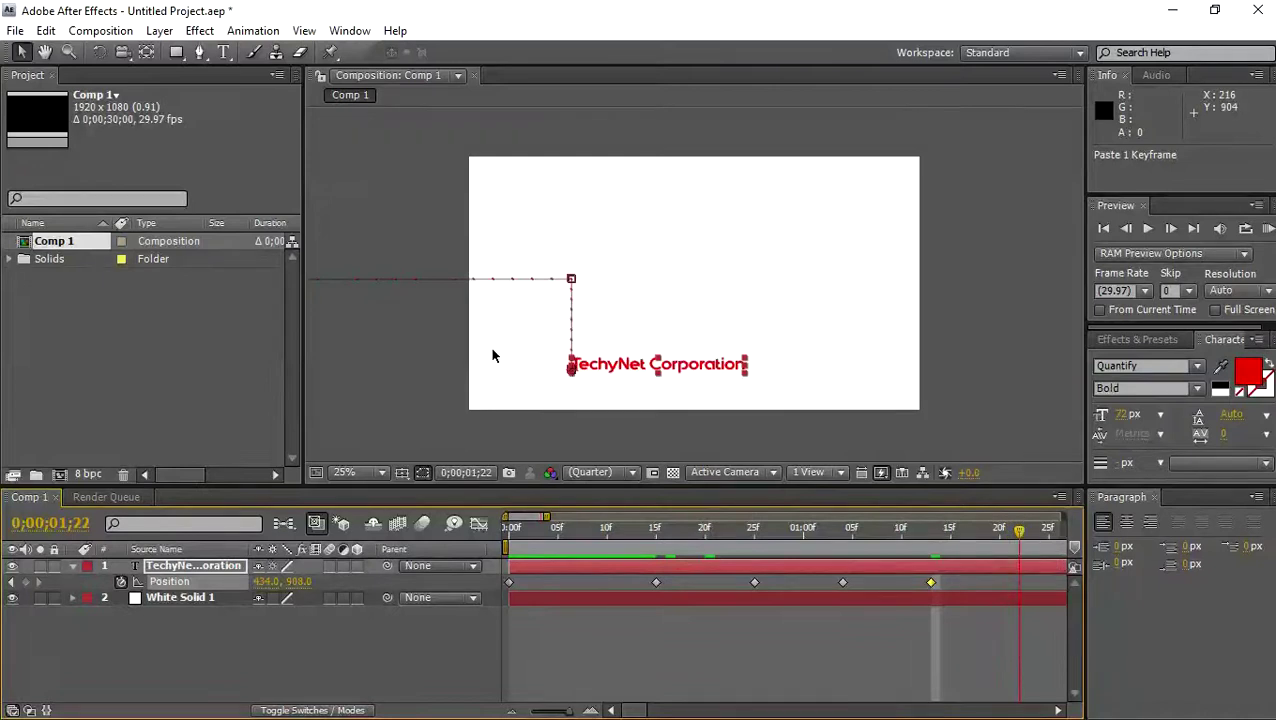
drag(588, 368, 298, 363)
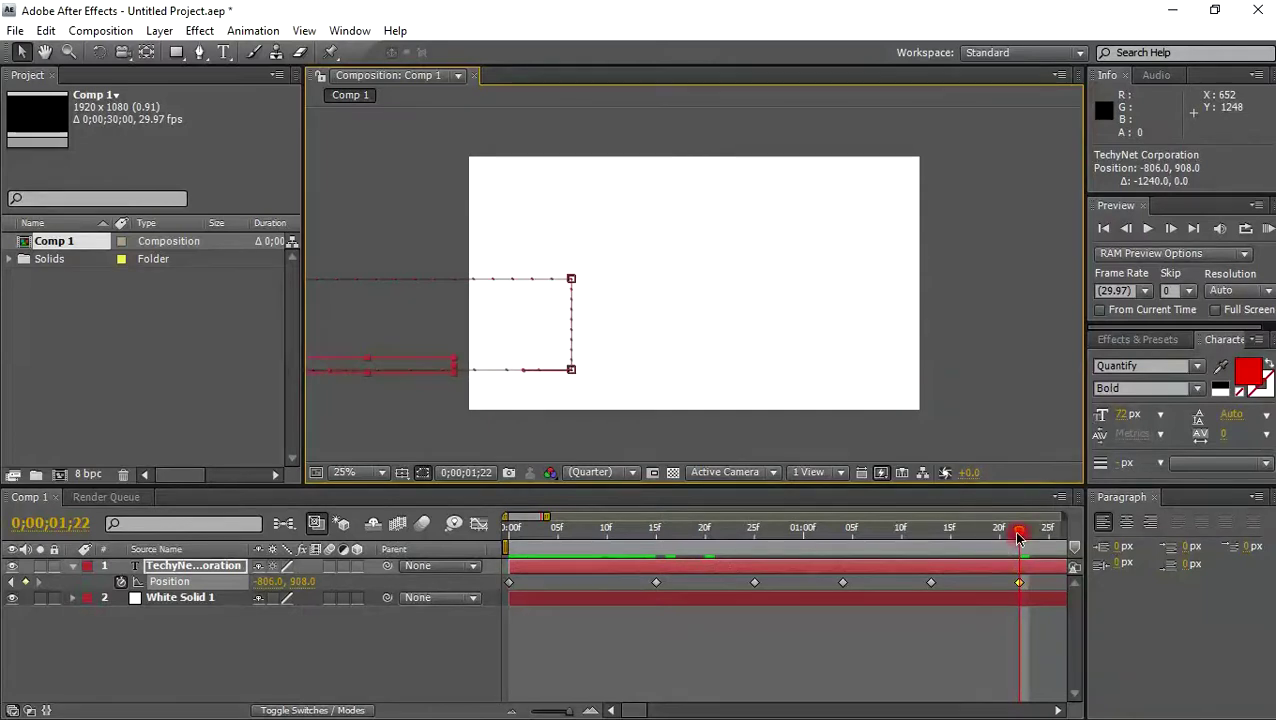
drag(1019, 531, 445, 522)
key(space)
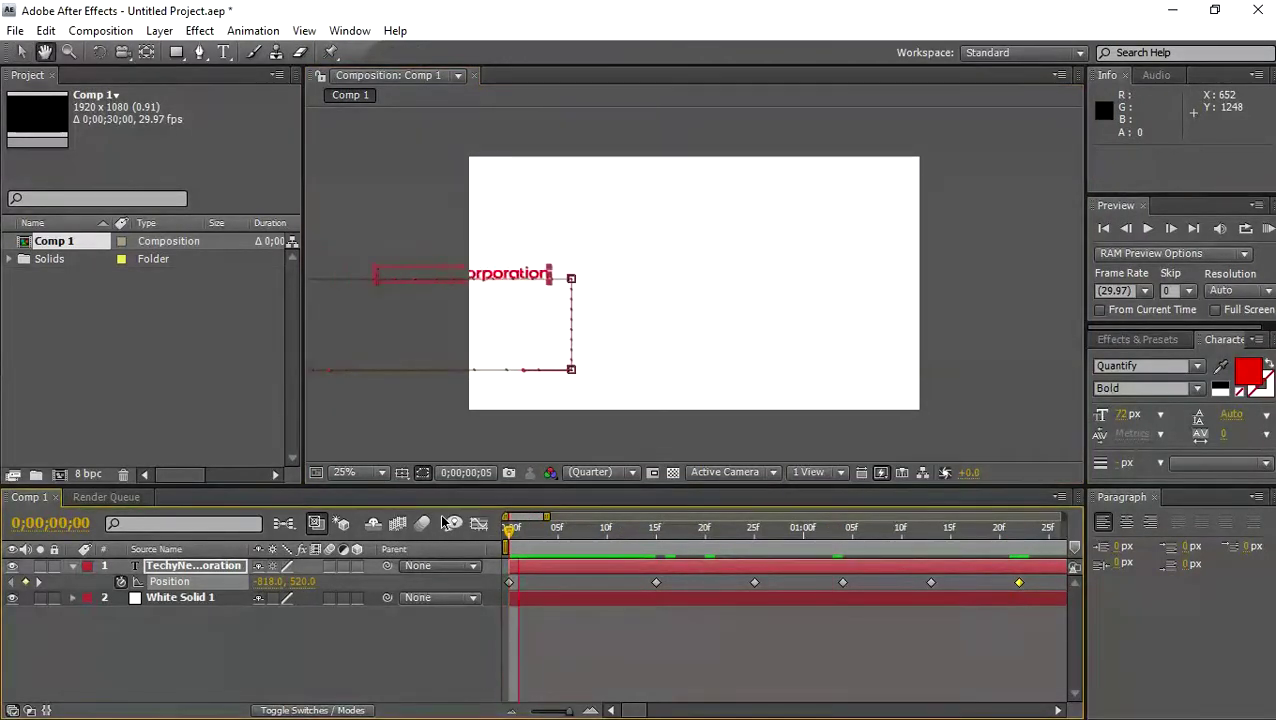